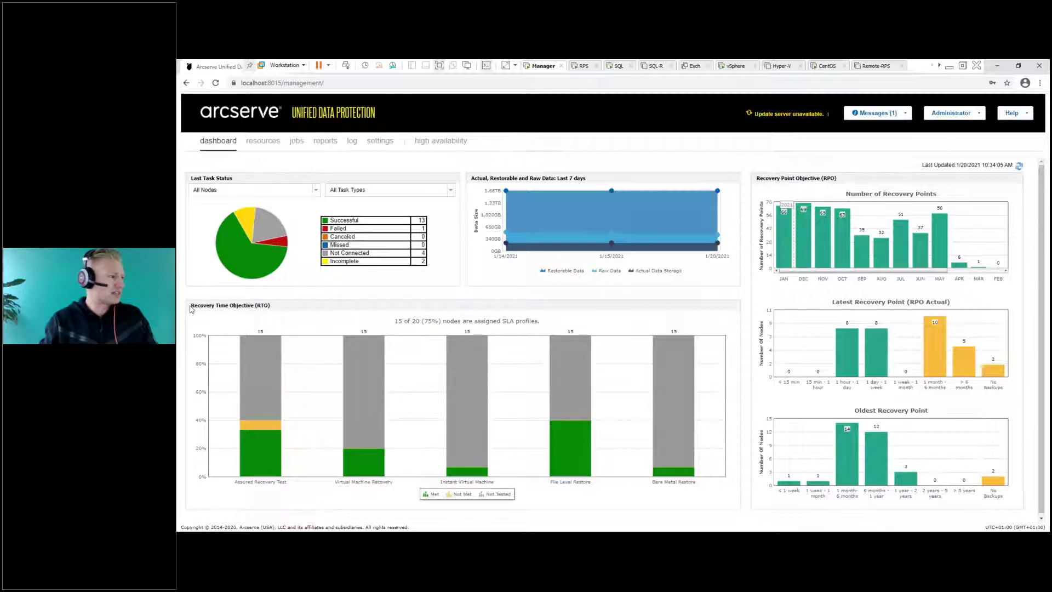
pyautogui.moveTo(190, 308); pyautogui.dragTo(275, 311)
pyautogui.click(270, 311)
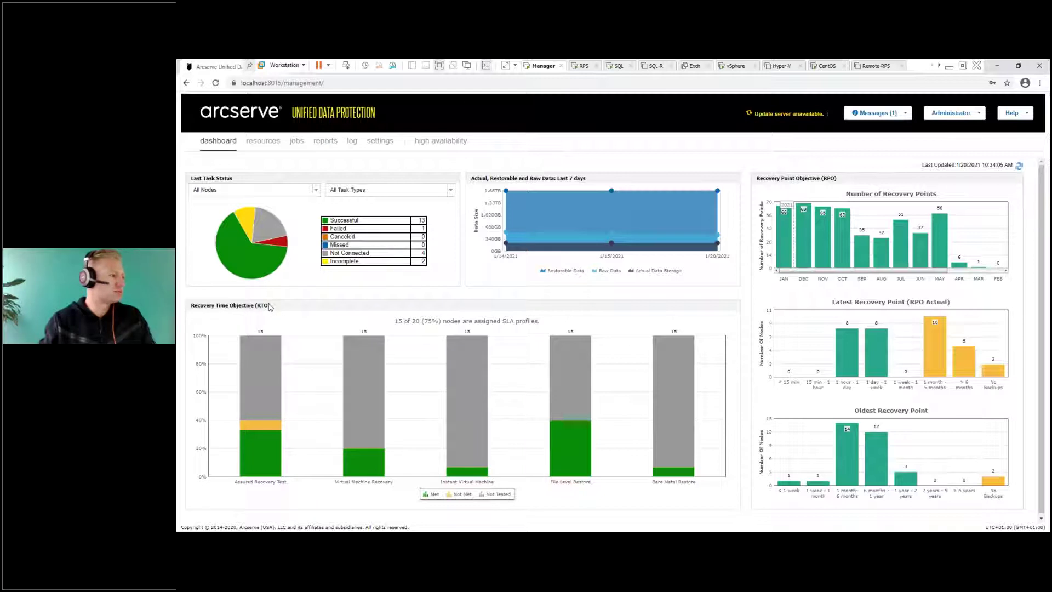
# - Start a new SLA profile in the infrastructure resources and name it Platin
pyautogui.click(260, 142)
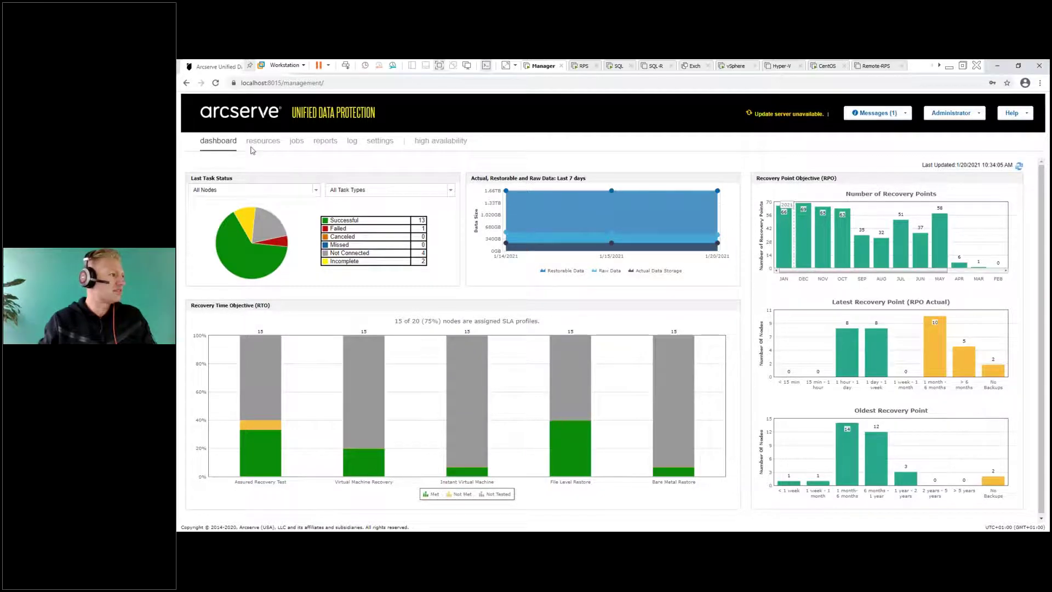
pyautogui.click(207, 431)
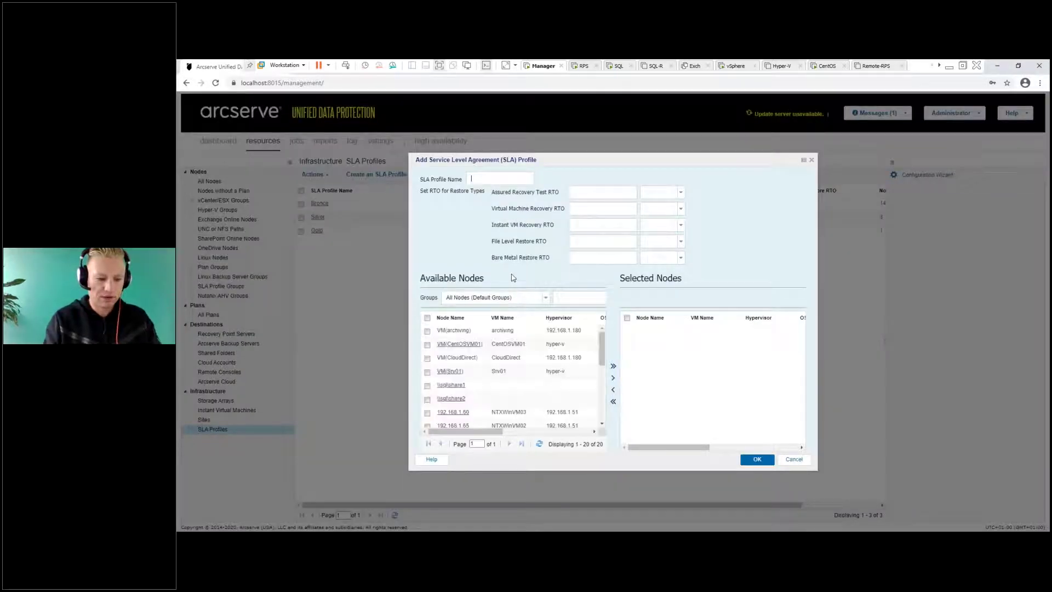
pyautogui.write('latin')
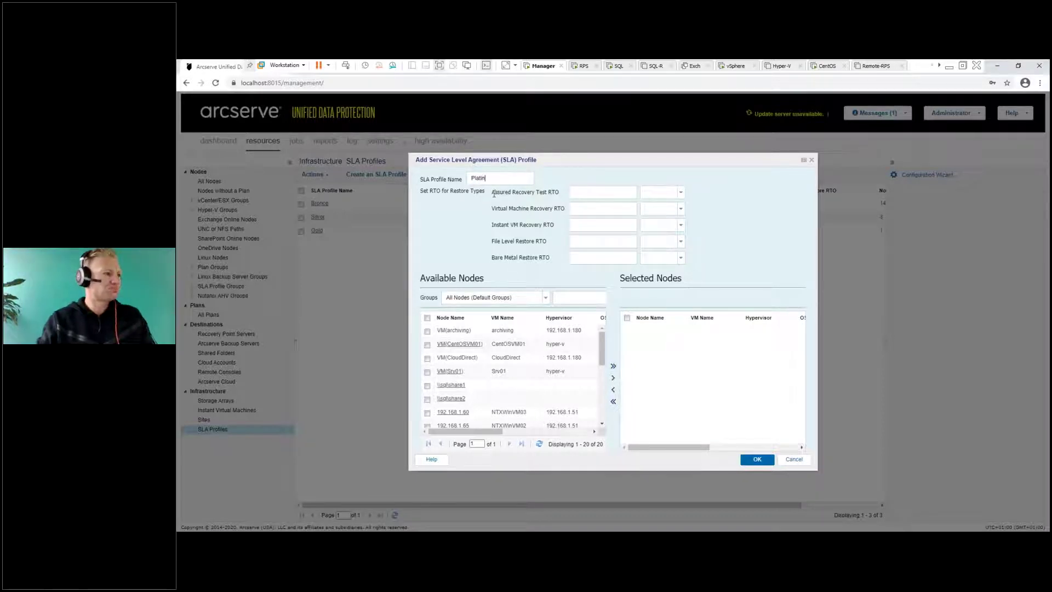
# - Set the profile's Assured Recovery Test RTO to 5 minutes and its Virtual Machine Recovery RTO to 15 minutes
pyautogui.moveTo(493, 192); pyautogui.dragTo(561, 196)
pyautogui.click(556, 192)
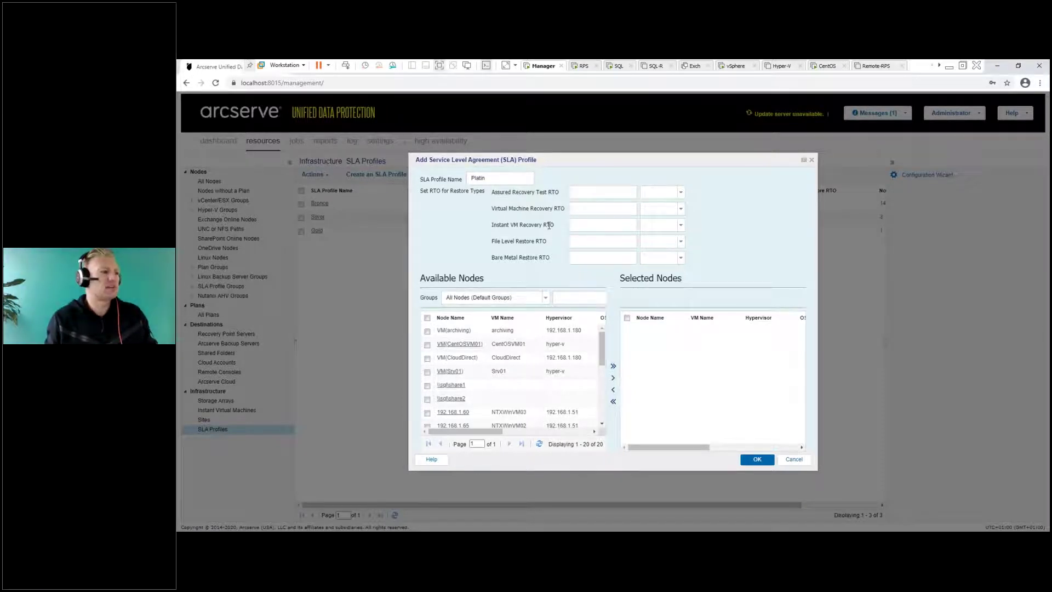
pyautogui.click(678, 192)
pyautogui.click(656, 204)
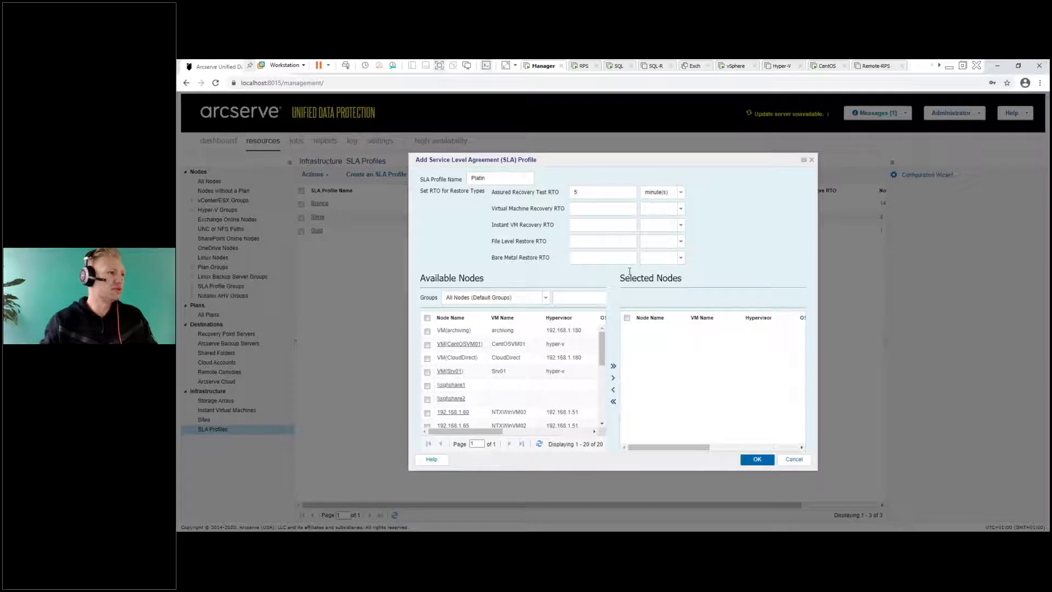
pyautogui.click(659, 210)
pyautogui.click(660, 218)
pyautogui.click(606, 208)
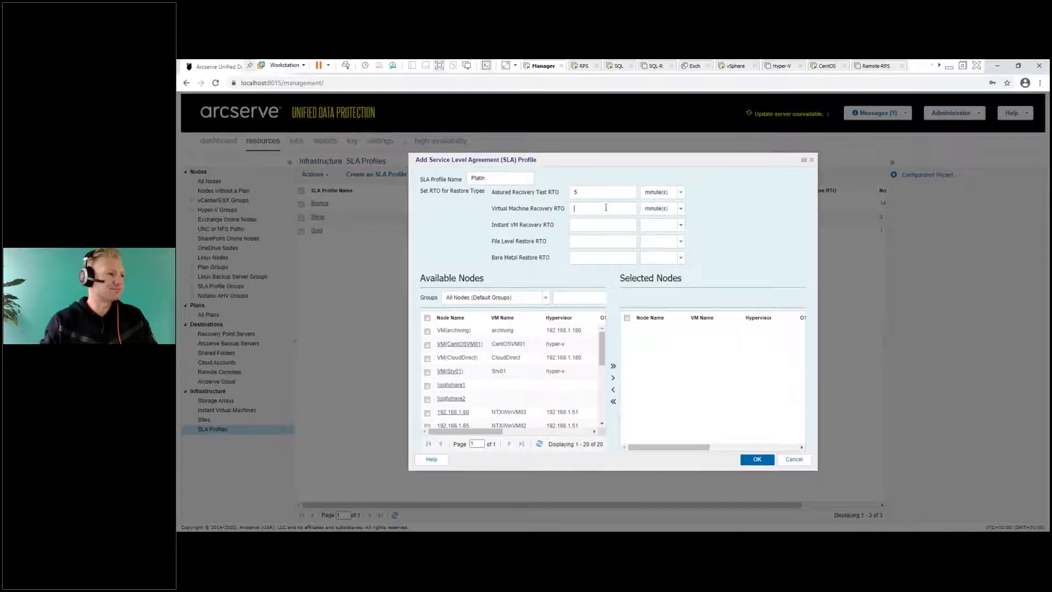
# - Set the Instant VM Recovery and File Level Restore RTOs to 5 minutes and the Bare Metal Restore RTO to 15 minutes
pyautogui.click(659, 225)
pyautogui.click(653, 235)
pyautogui.click(615, 237)
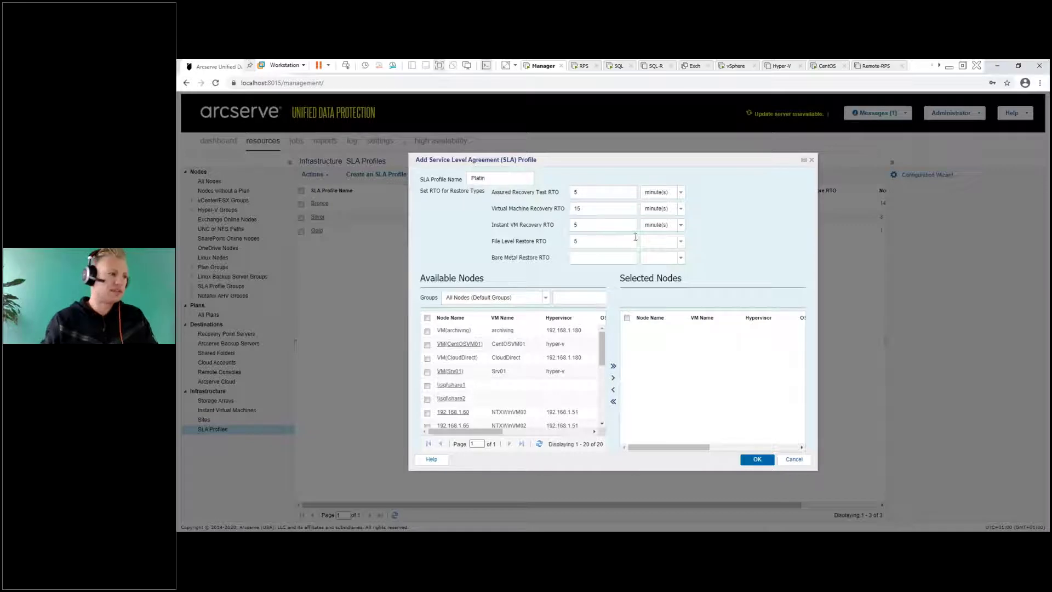
pyautogui.click(604, 259)
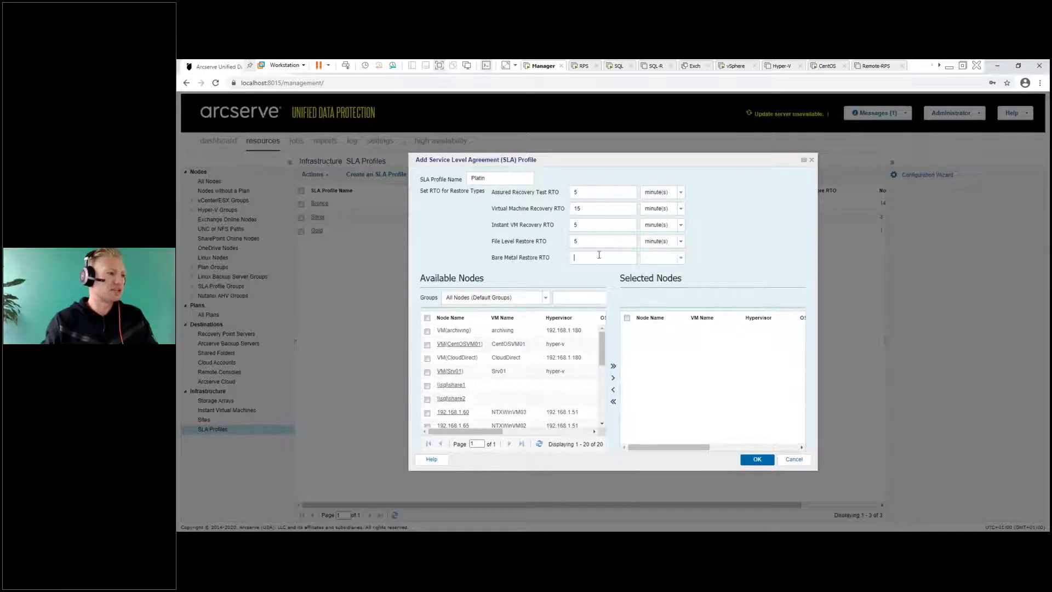
pyautogui.write('15')
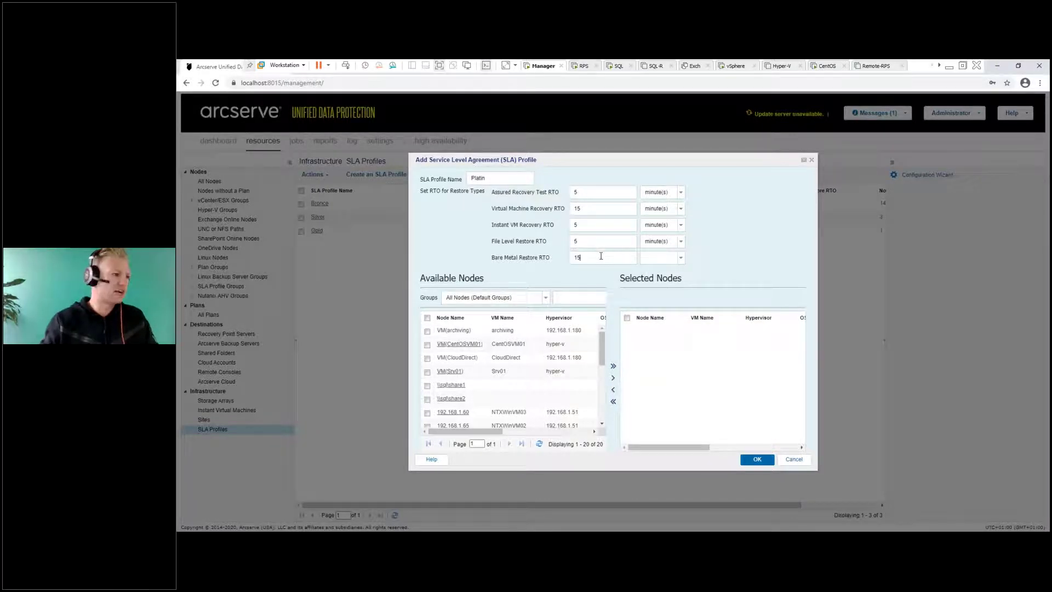
pyautogui.click(655, 258)
pyautogui.click(657, 269)
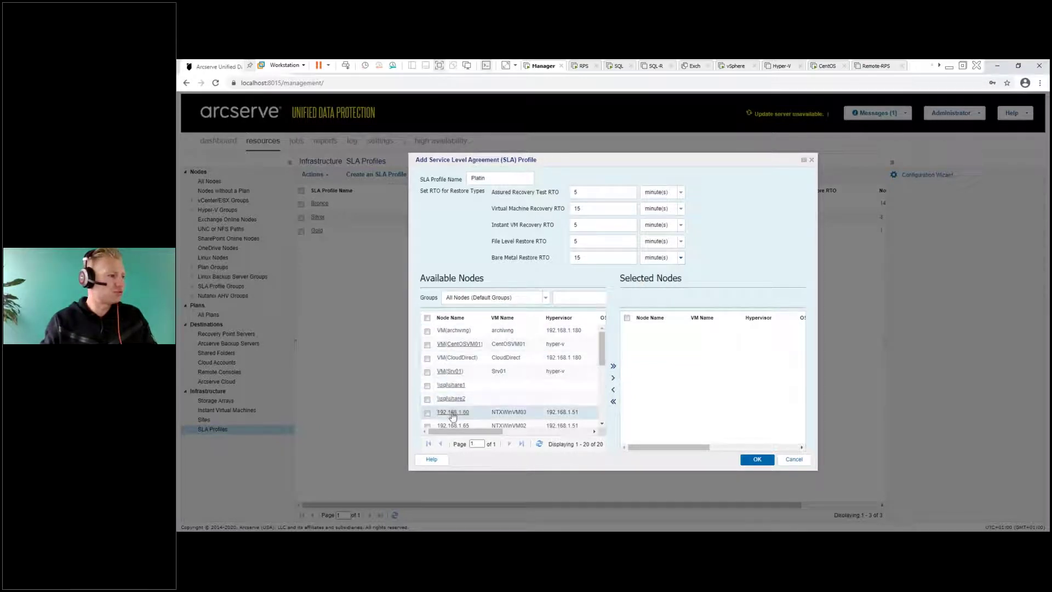
# - Assign the VM(CloudDirect) node to the Platin SLA profile and save the profile
pyautogui.click(428, 360)
pyautogui.click(613, 377)
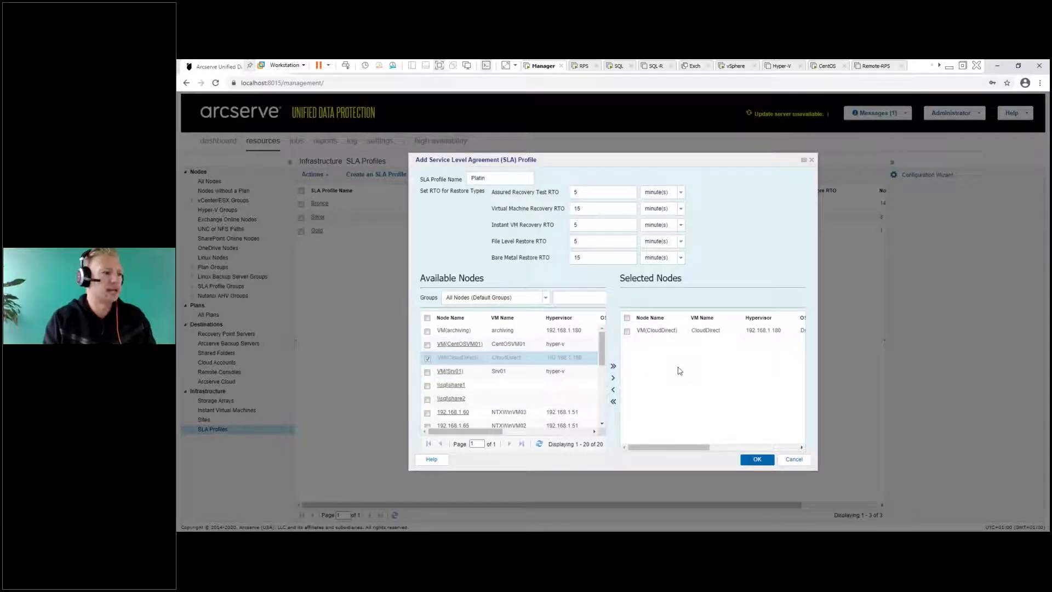
pyautogui.click(757, 459)
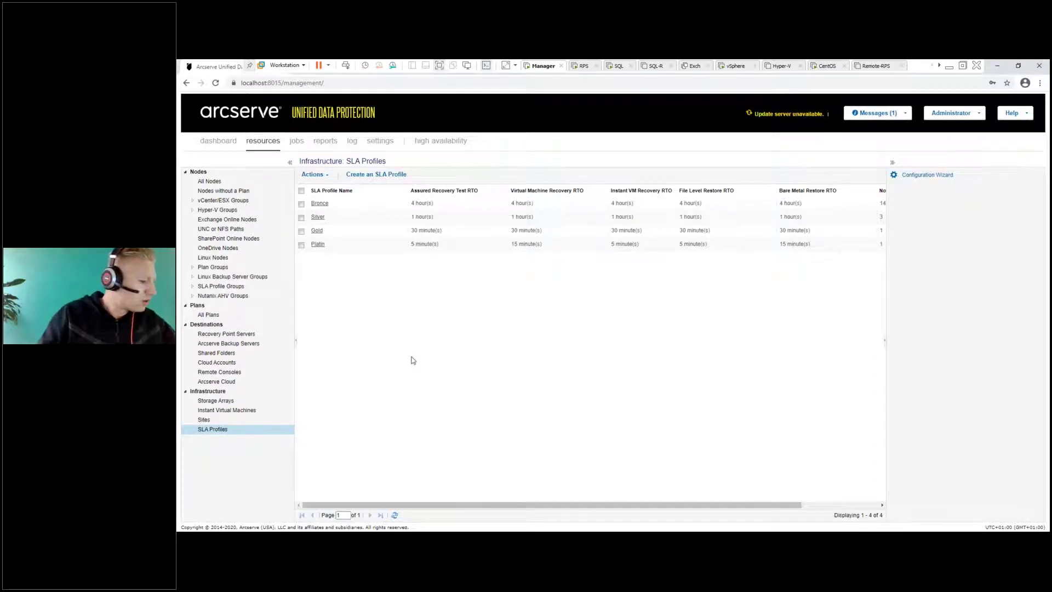
# - Open the VMware plan for modification and add a second task of type Assured Recovery Test
pyautogui.click(209, 314)
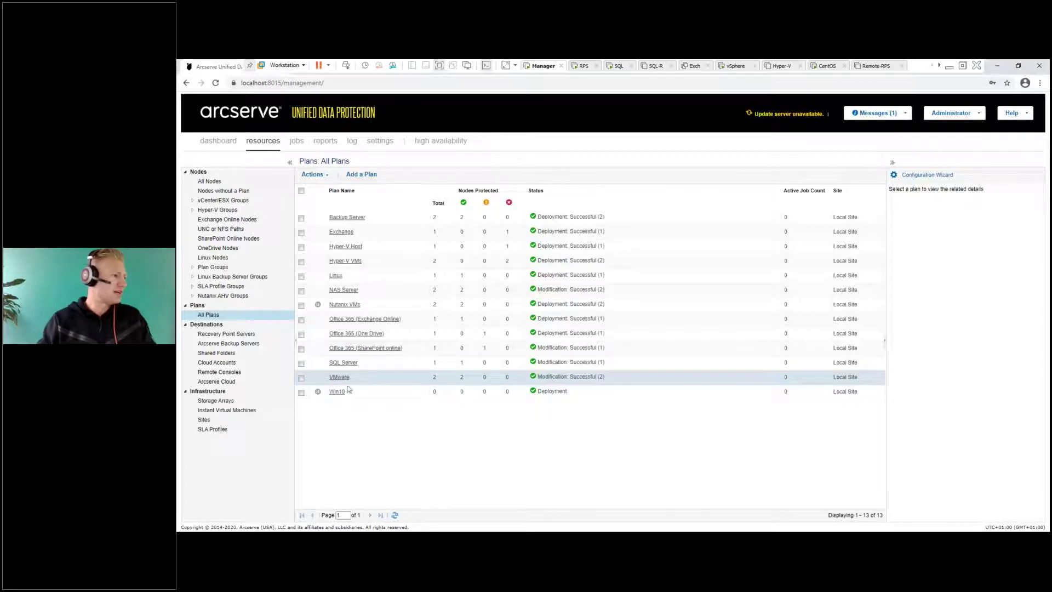
pyautogui.click(340, 377)
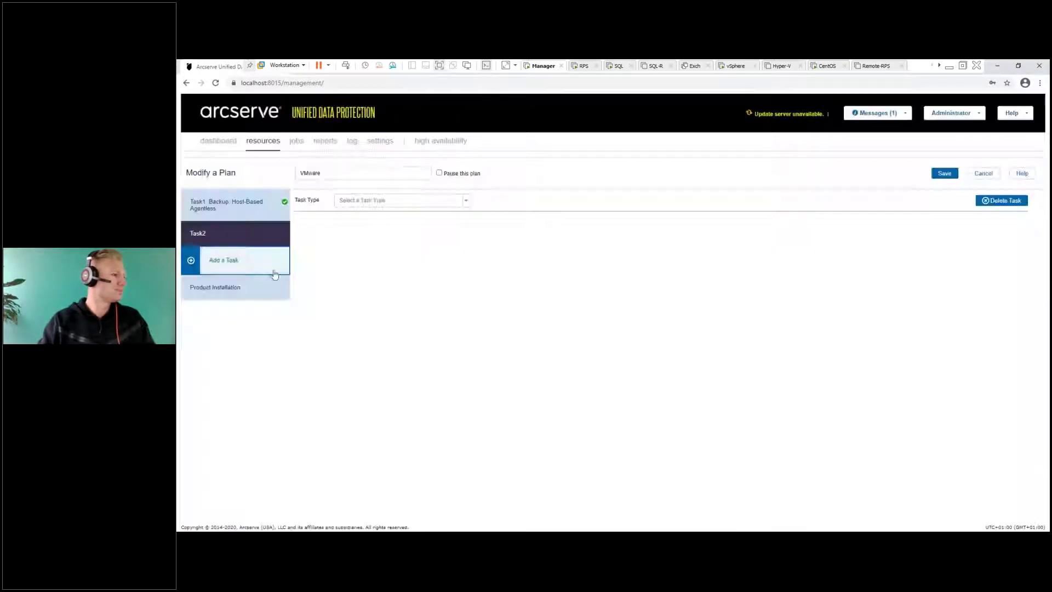
pyautogui.click(465, 201)
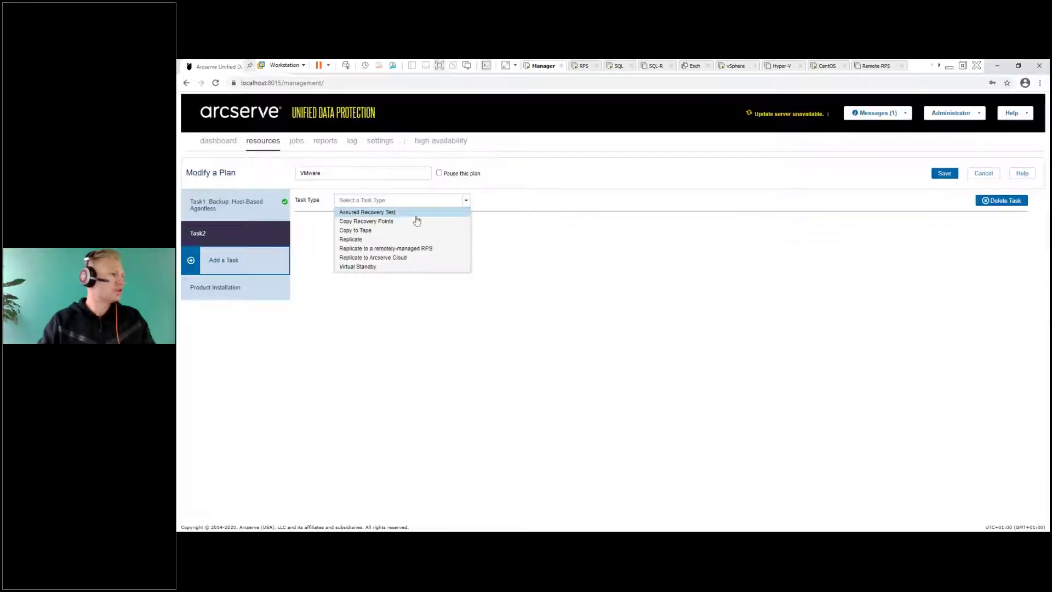
pyautogui.click(363, 213)
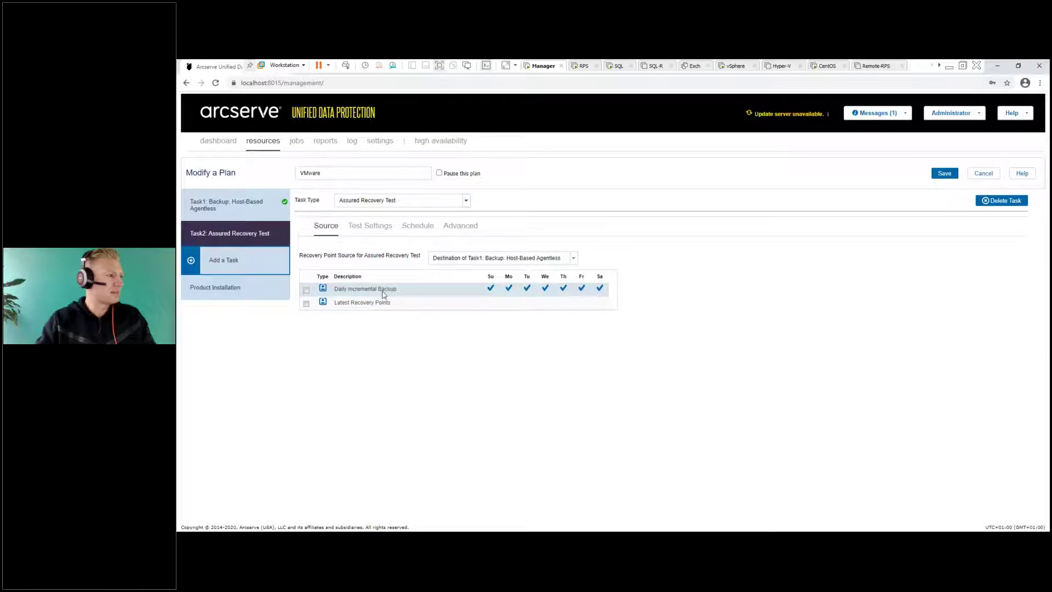
# - Add a weekly incremental backup schedule for Saturday at 10:00 PM to the plan's host-based agentless backup task
pyautogui.click(227, 204)
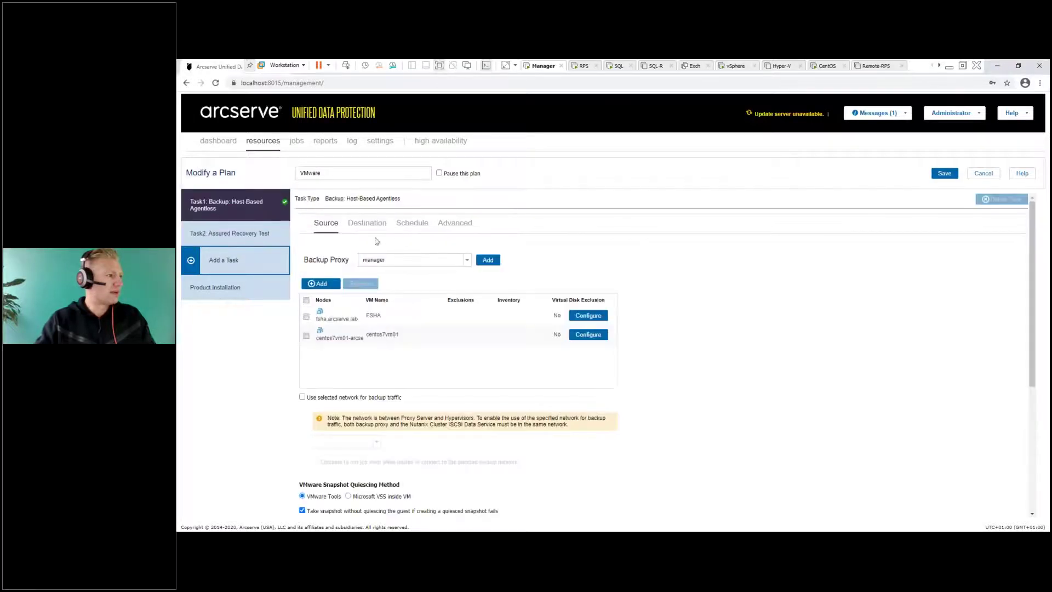
pyautogui.click(412, 224)
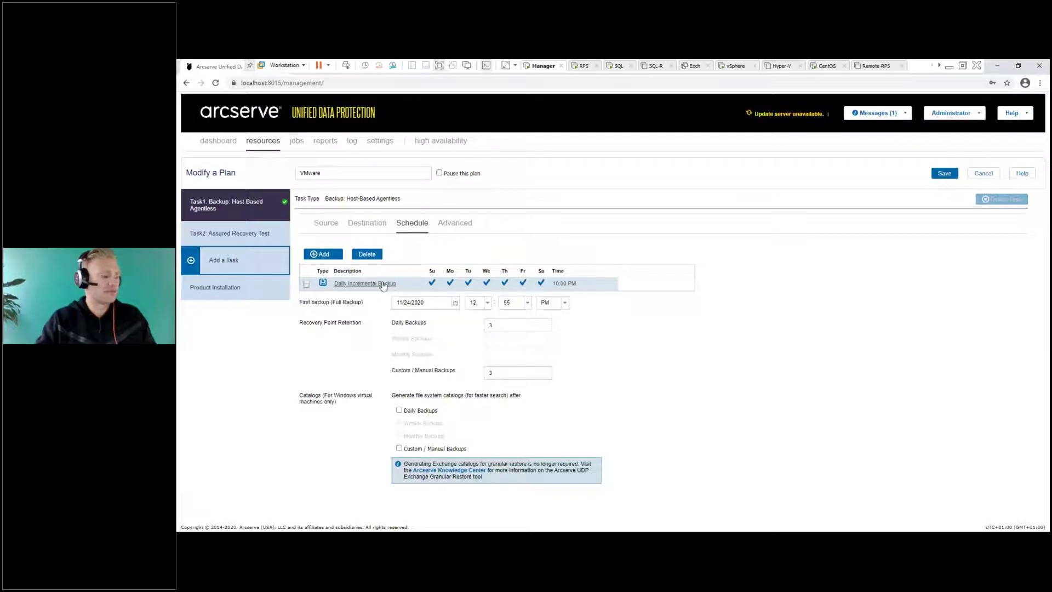
pyautogui.click(323, 254)
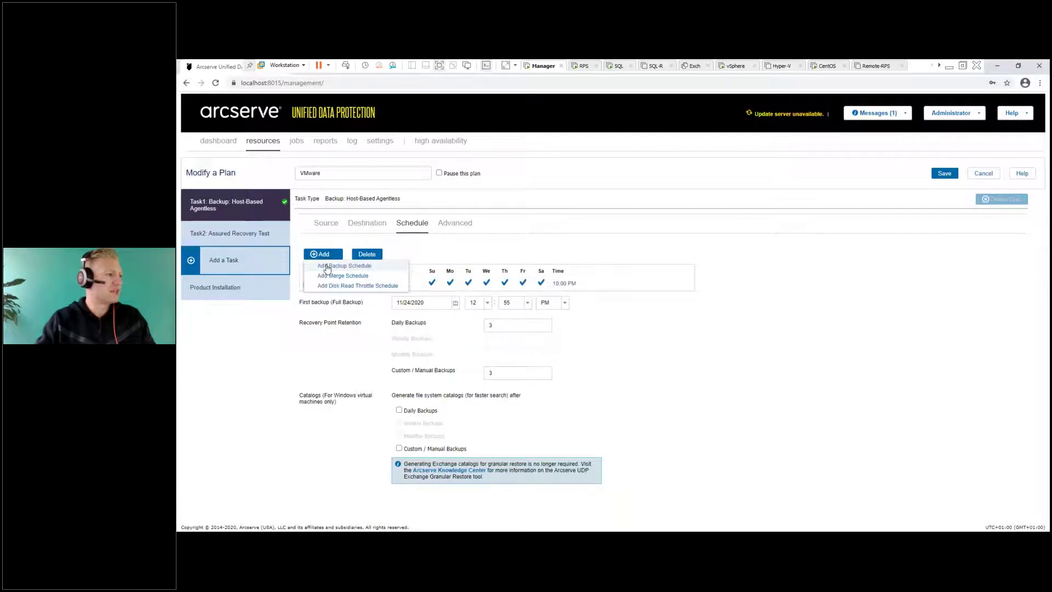
pyautogui.click(332, 266)
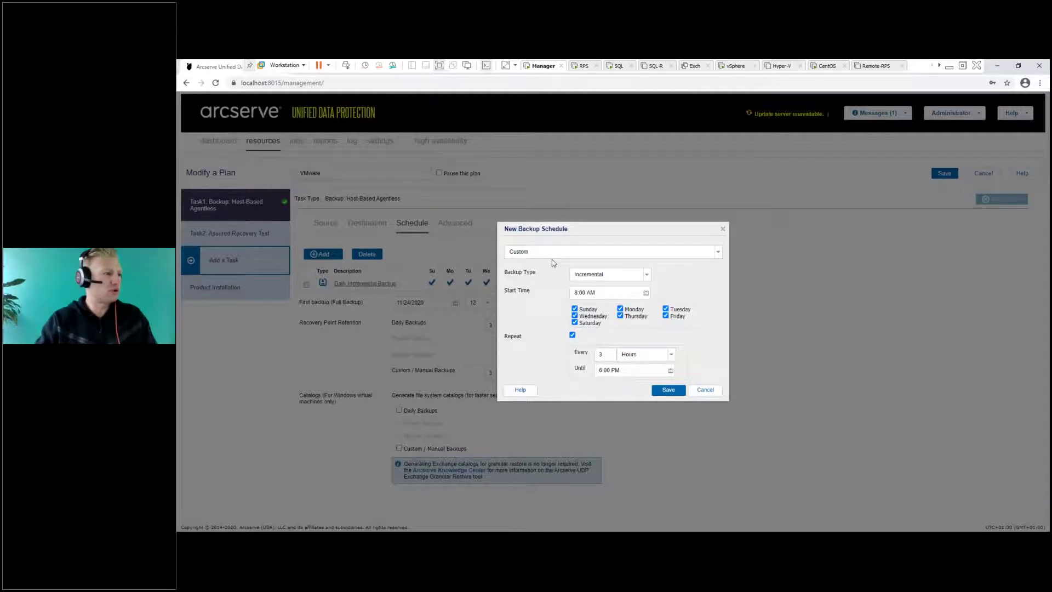
pyautogui.click(536, 252)
pyautogui.click(520, 282)
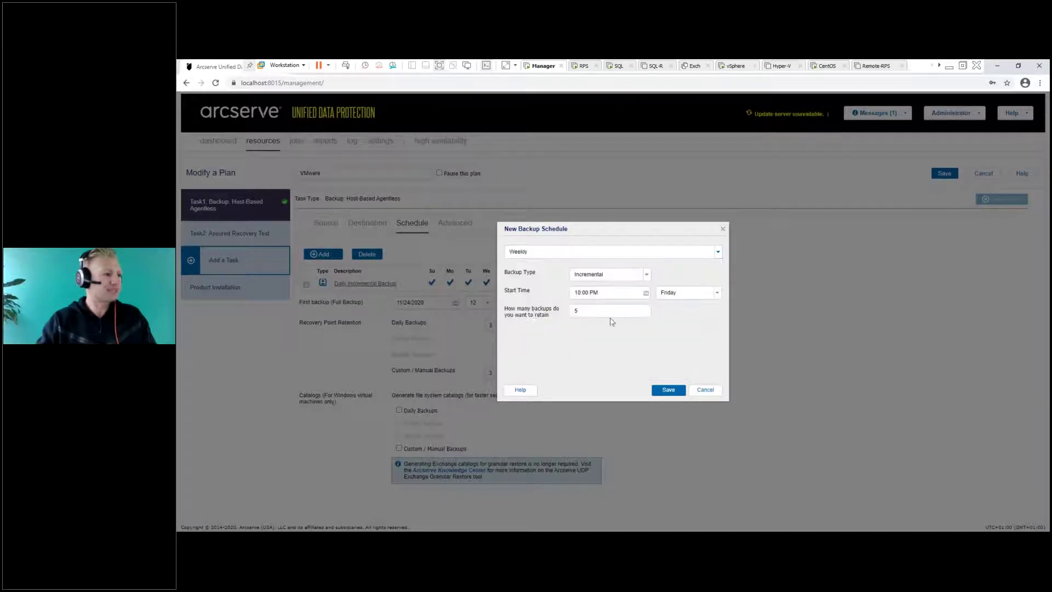
pyautogui.click(680, 293)
pyautogui.click(672, 359)
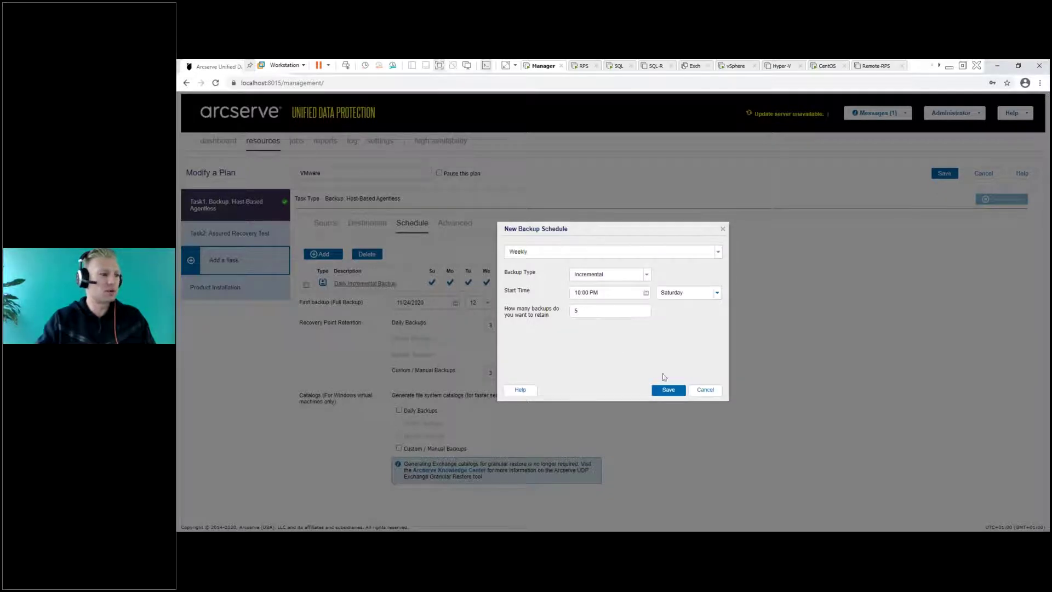
pyautogui.click(668, 390)
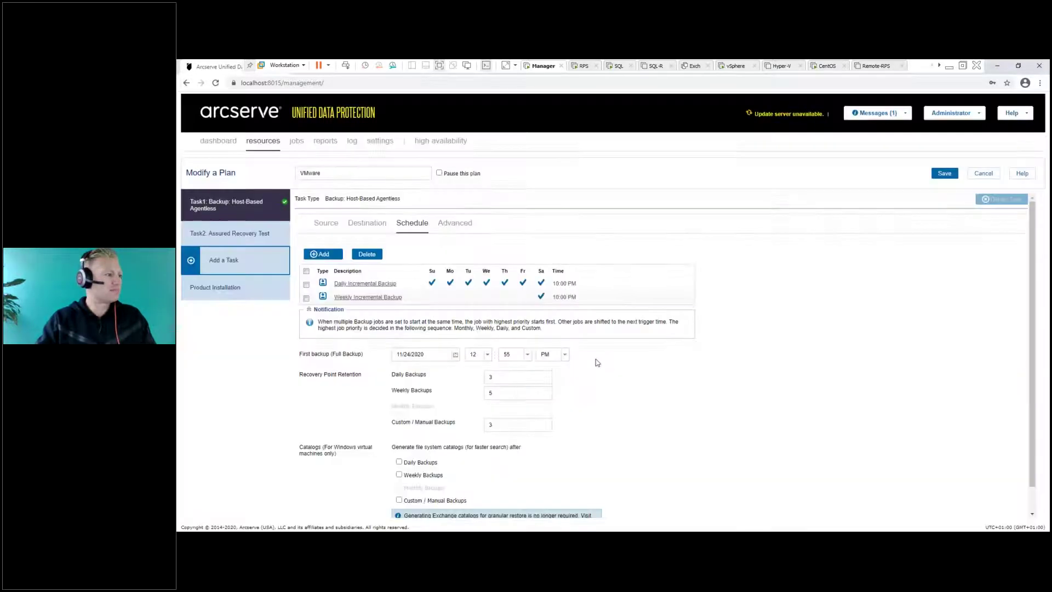
# - Choose Latest Recovery Points from the Task1 backup destination as the source of the Assured Recovery Test task
pyautogui.click(219, 233)
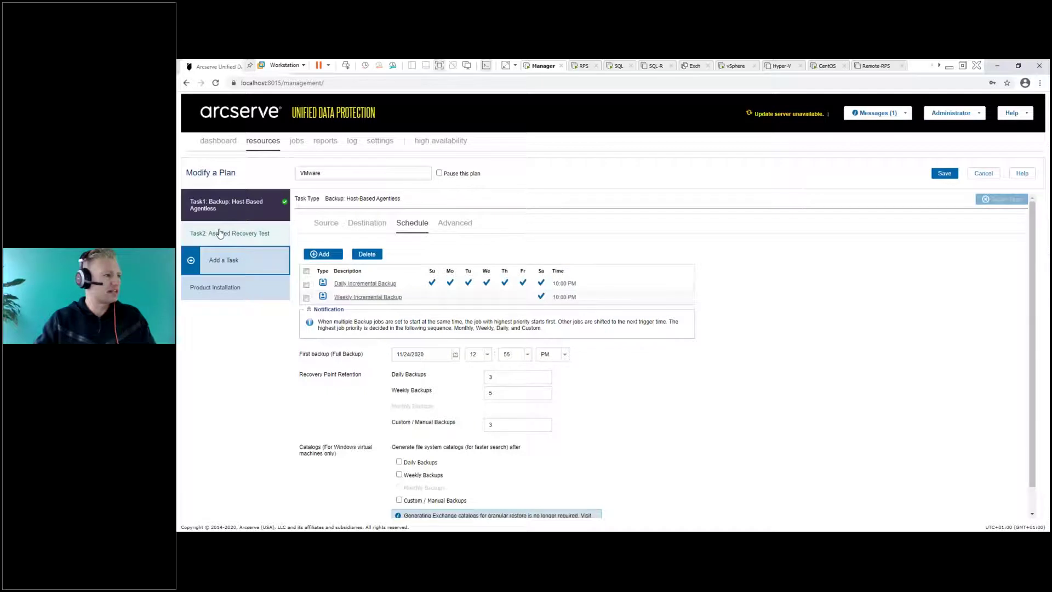
pyautogui.click(715, 326)
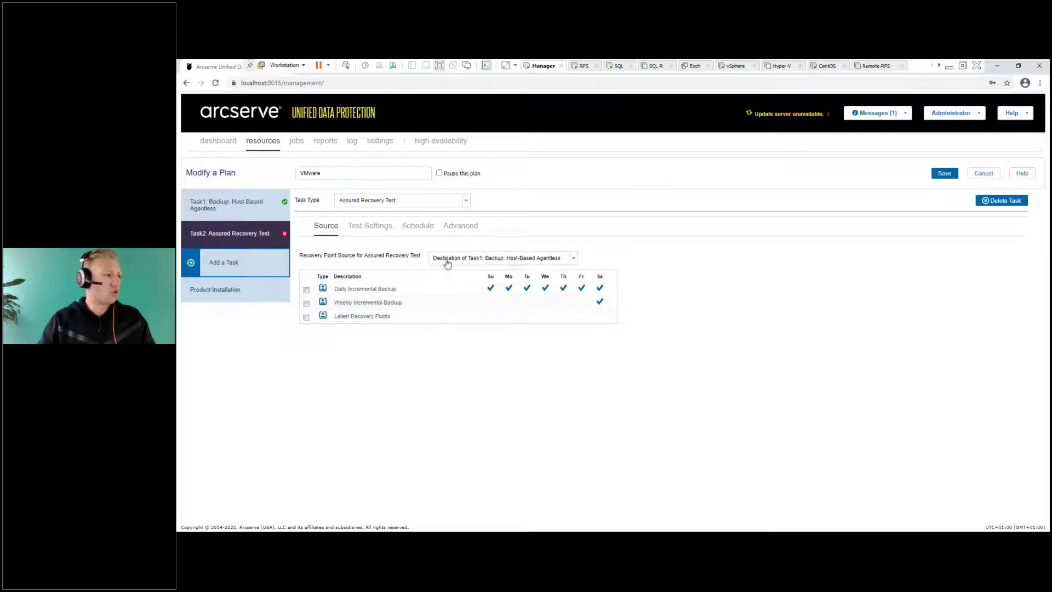
pyautogui.click(574, 258)
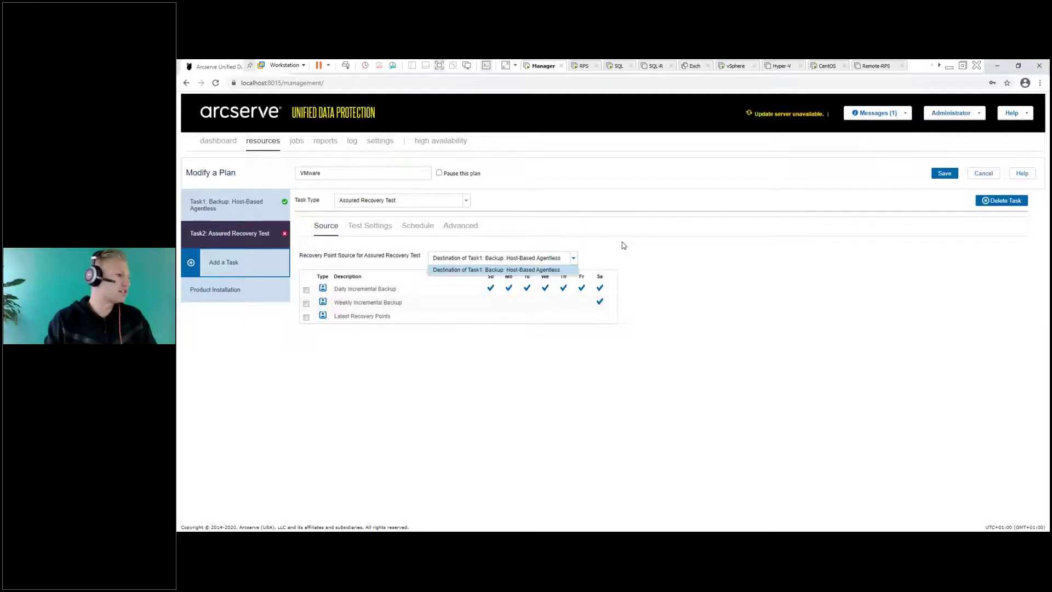
pyautogui.click(354, 357)
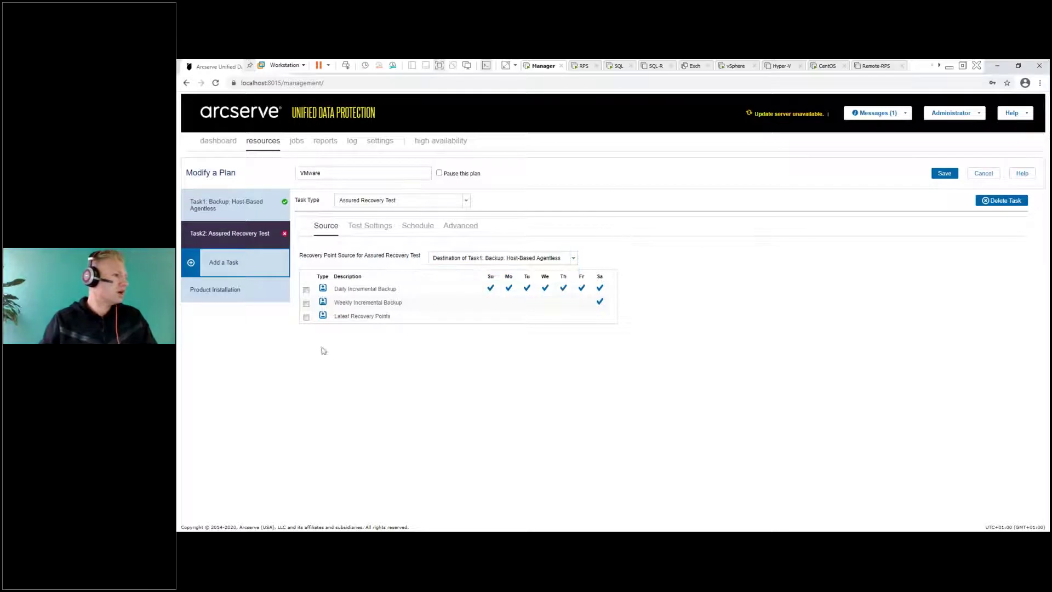
pyautogui.click(306, 317)
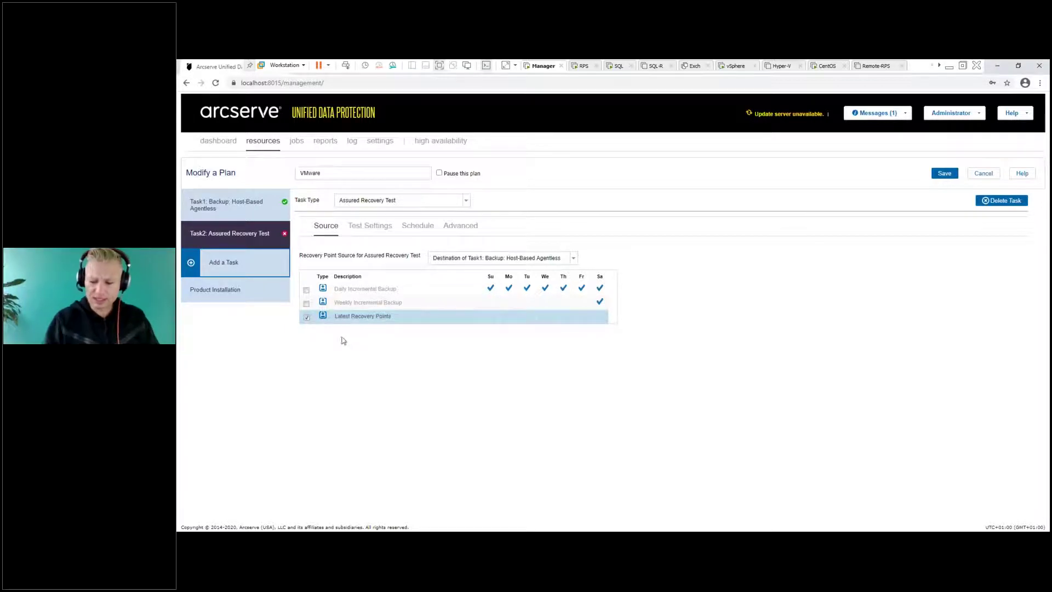
# - In the recovery test's settings, choose VMware vSphere as hypervisor, server 192.168.1.180, and that host as the location
pyautogui.click(361, 232)
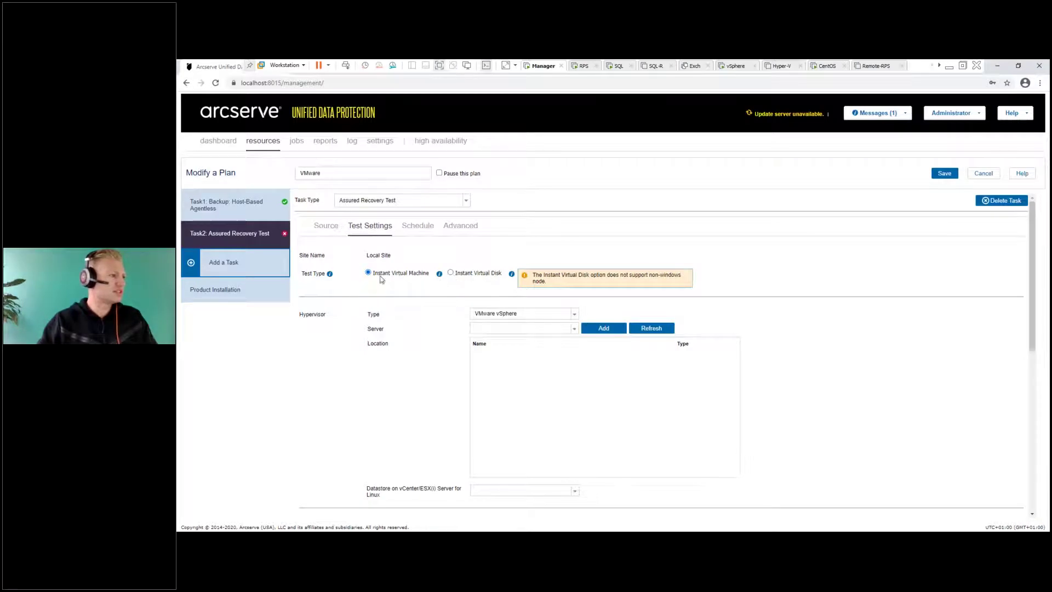
pyautogui.click(565, 316)
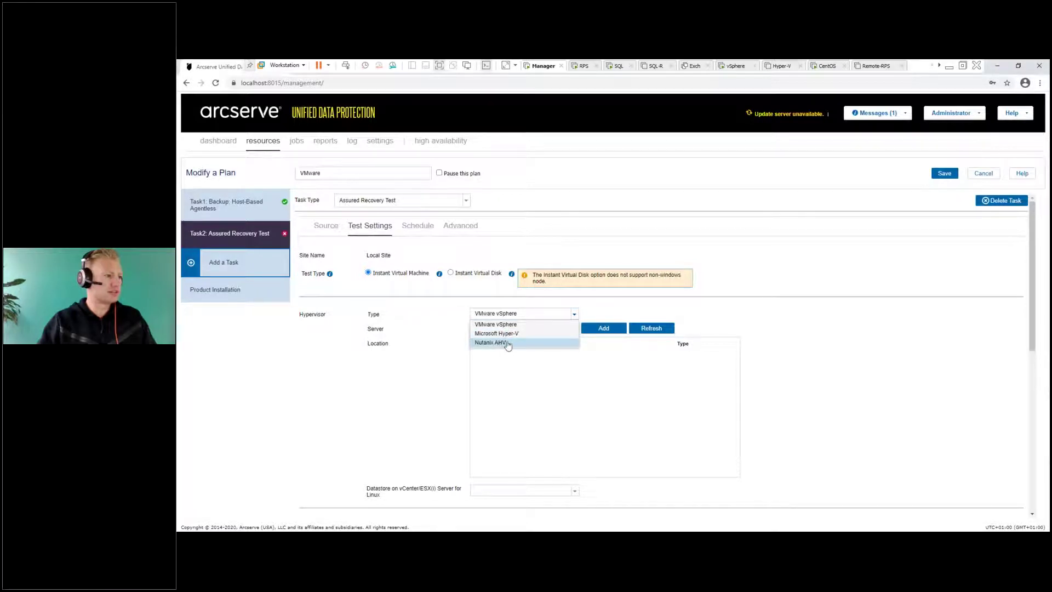
pyautogui.click(520, 325)
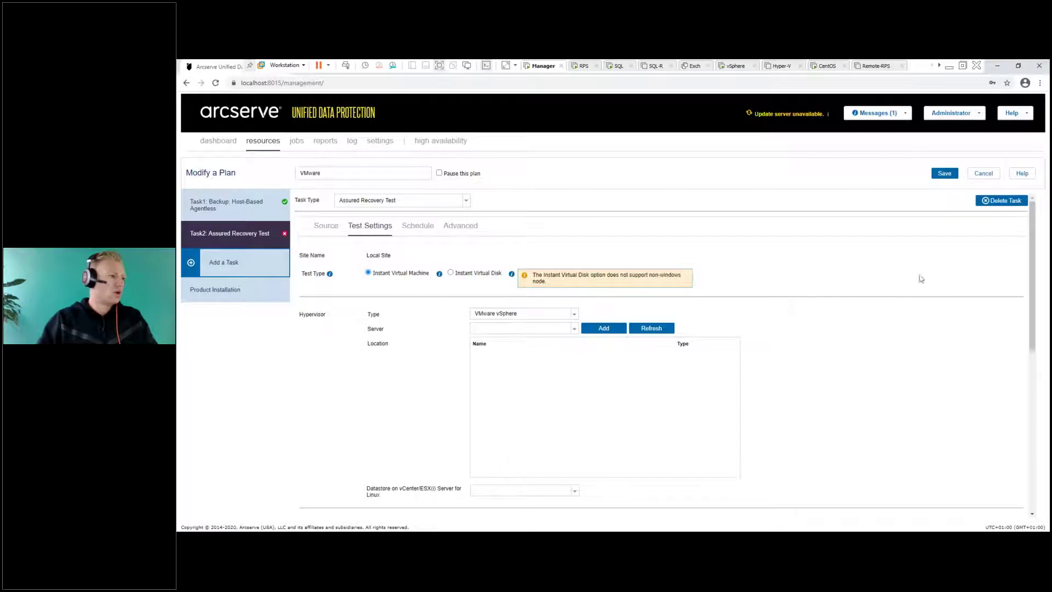
pyautogui.click(572, 329)
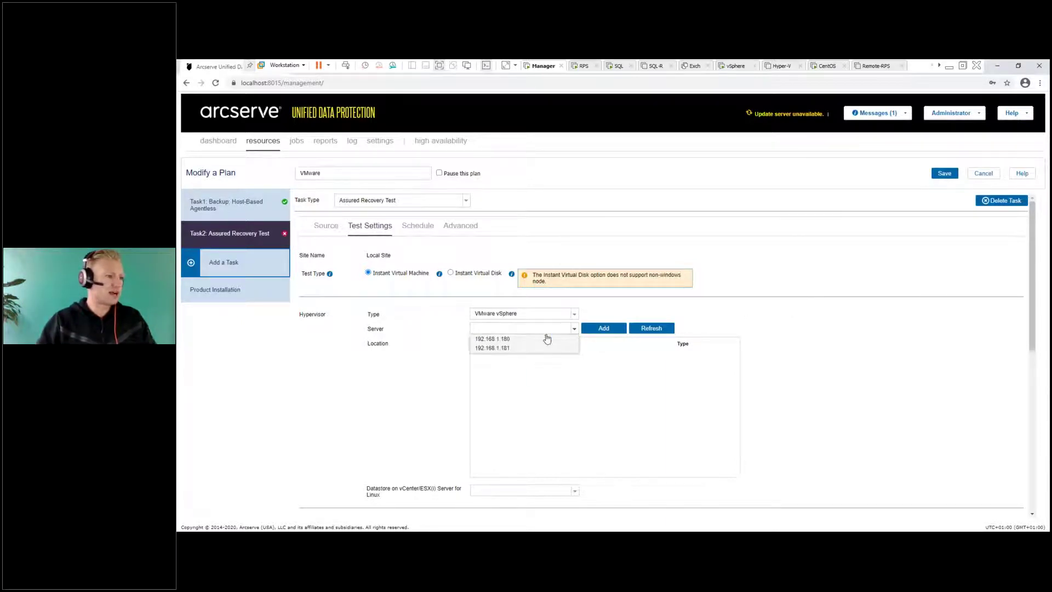
pyautogui.click(508, 340)
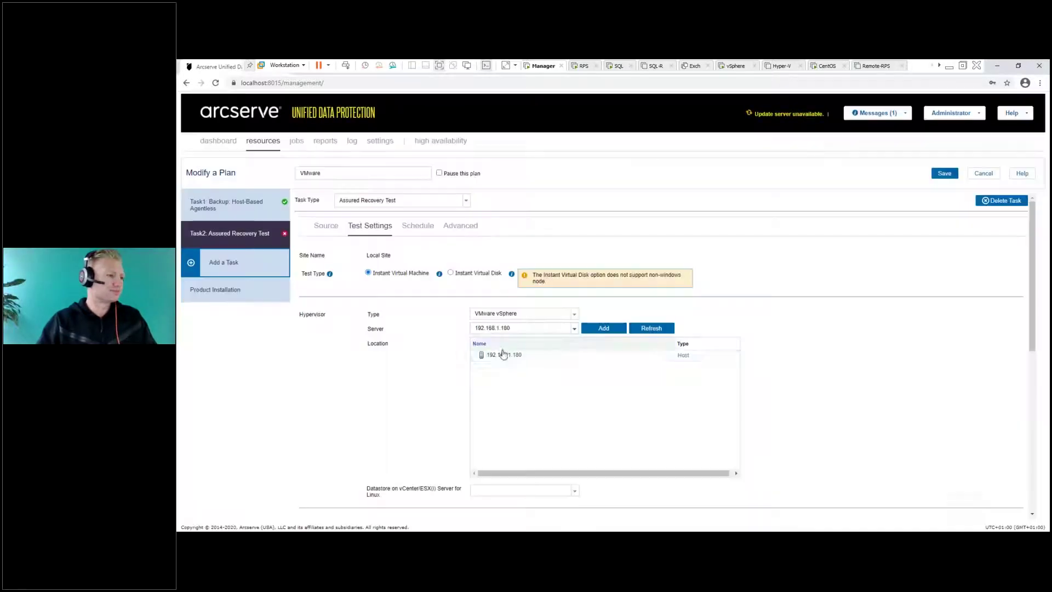
pyautogui.click(581, 355)
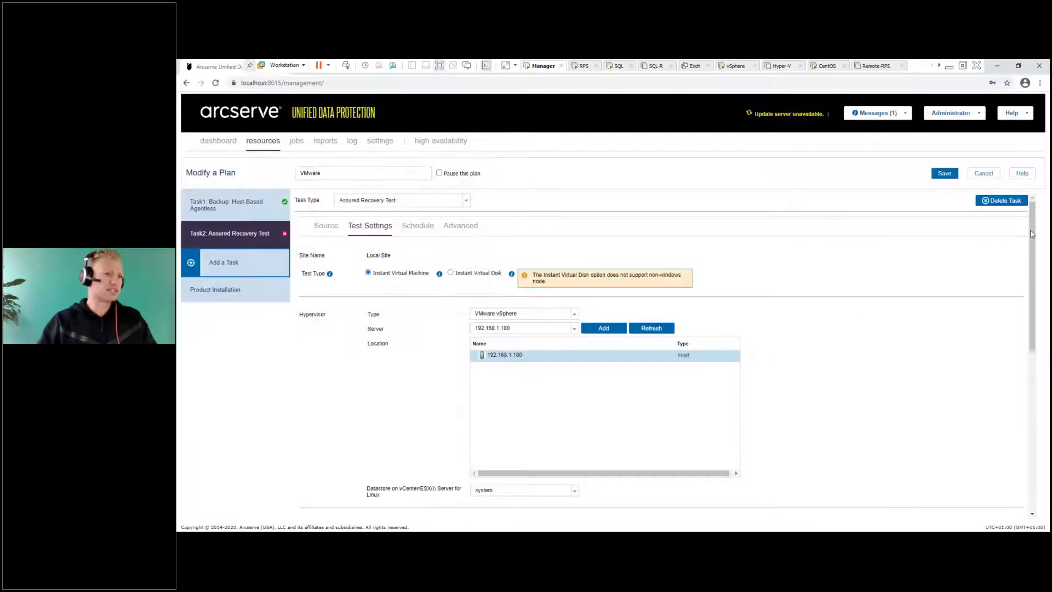
# - Choose Archiving as the vCenter/ESX(i) datastore for Linux in the recovery test settings
pyautogui.moveTo(1033, 234); pyautogui.dragTo(1037, 296)
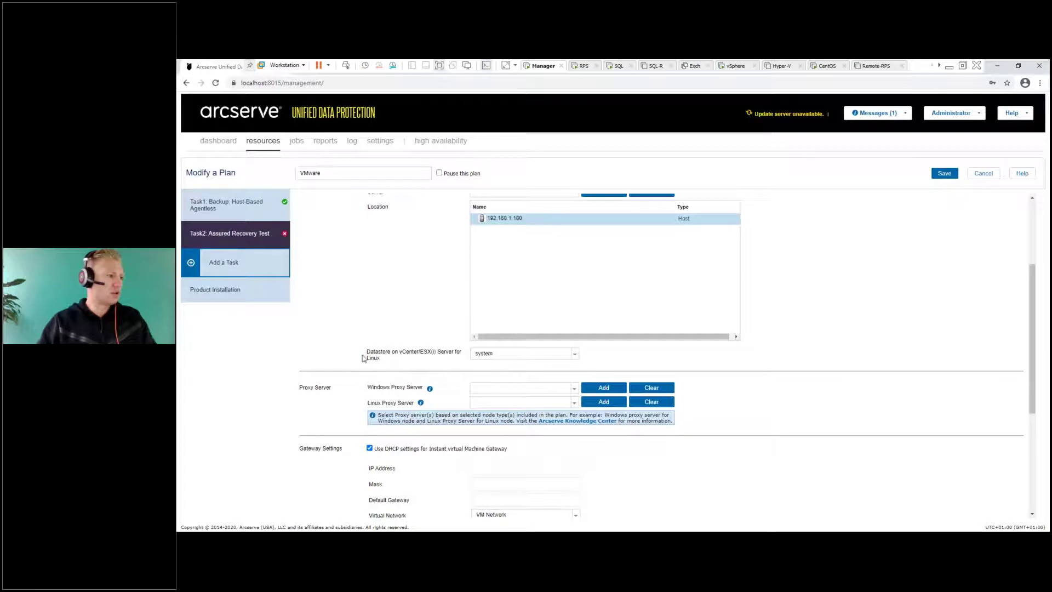
pyautogui.click(573, 355)
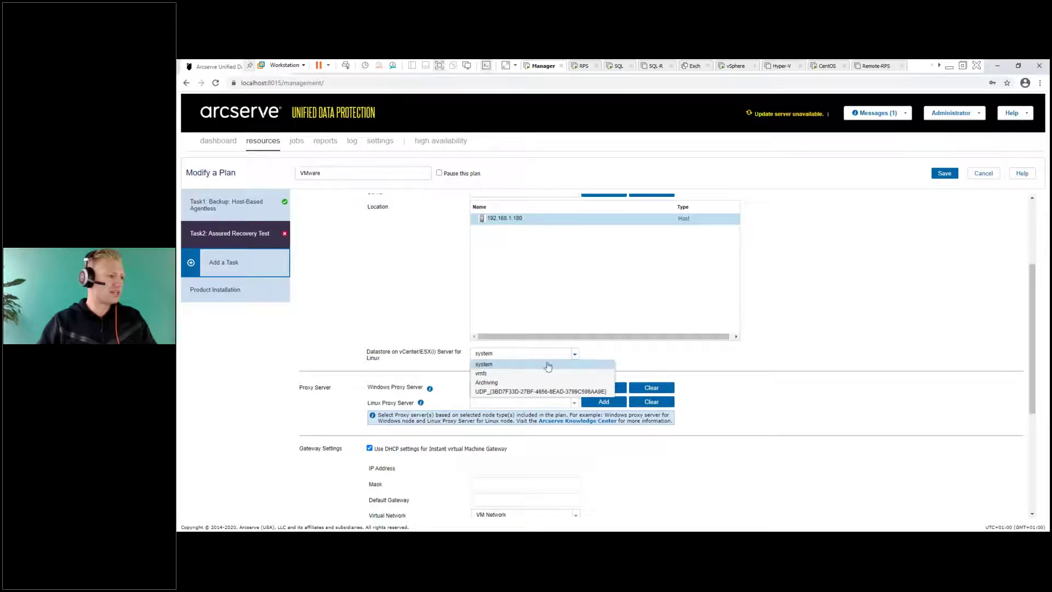
pyautogui.click(495, 382)
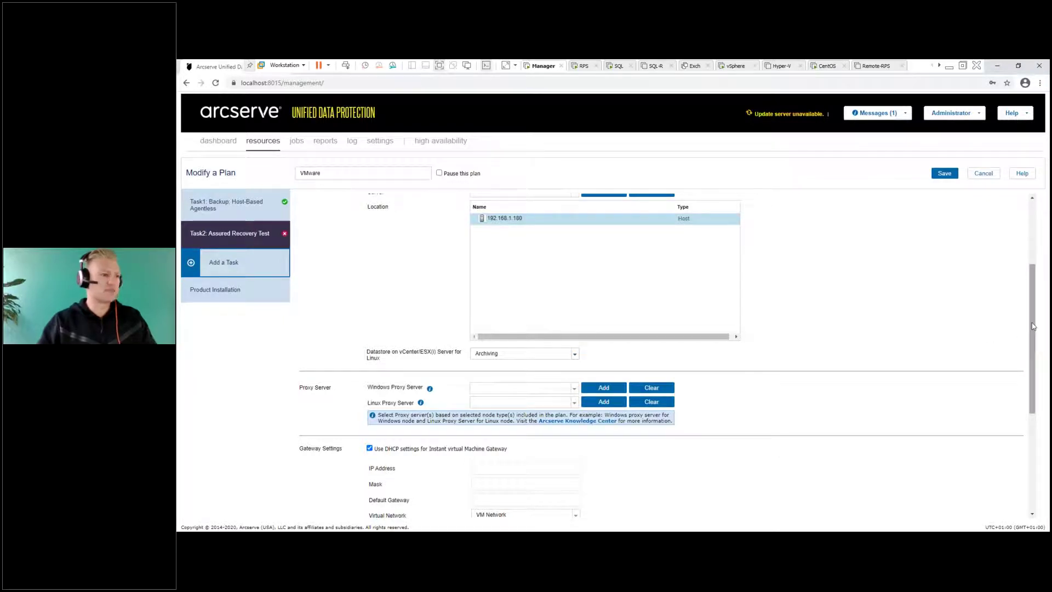
# - Assign manager as the Windows proxy server and centos as the Linux proxy server for the recovery test
pyautogui.scroll(-3, 1030, 328)
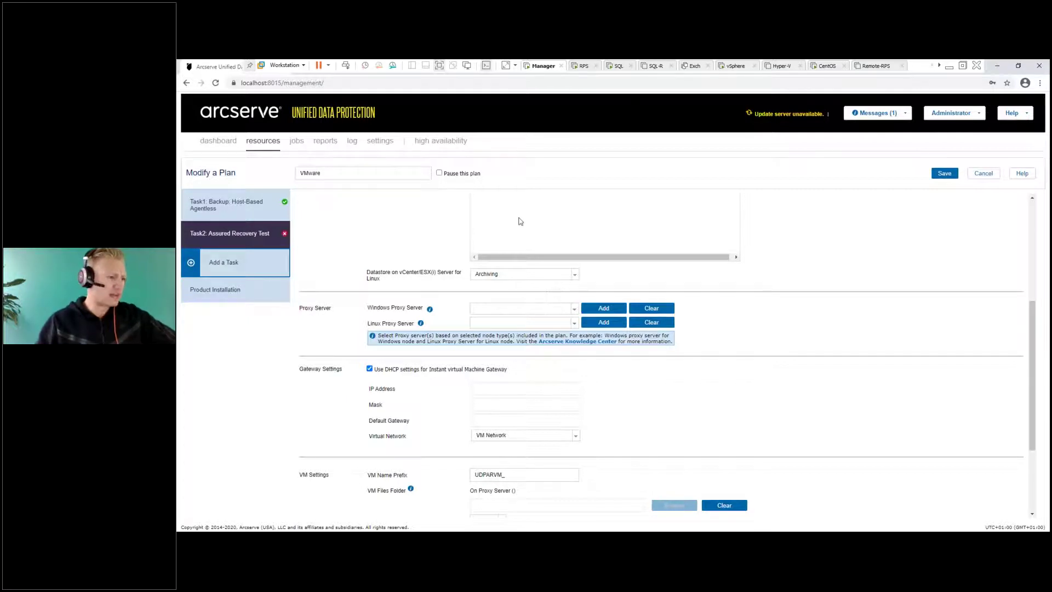
pyautogui.click(573, 309)
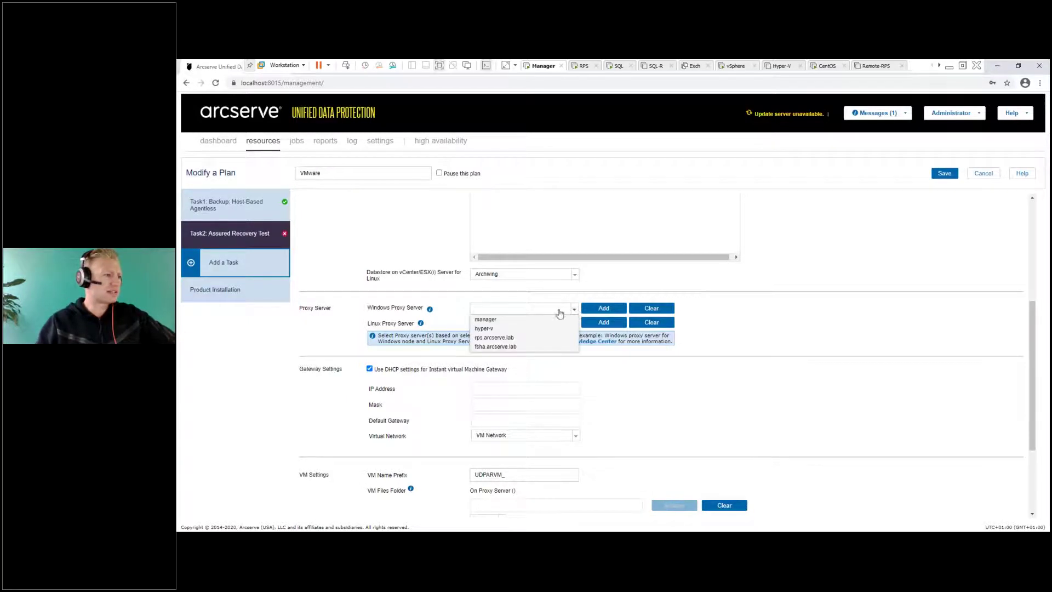
pyautogui.click(487, 321)
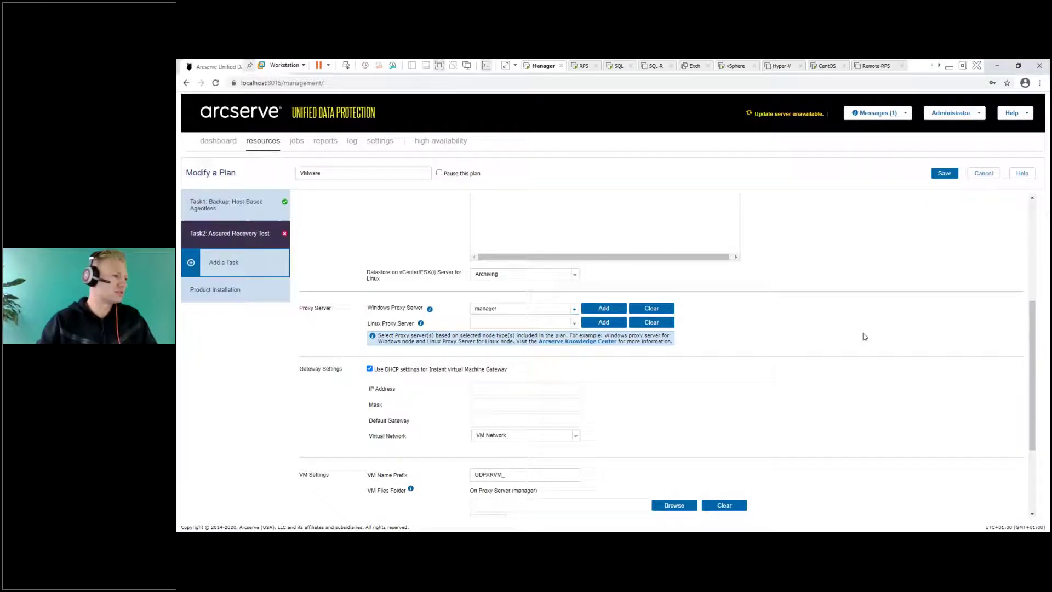
pyautogui.click(574, 323)
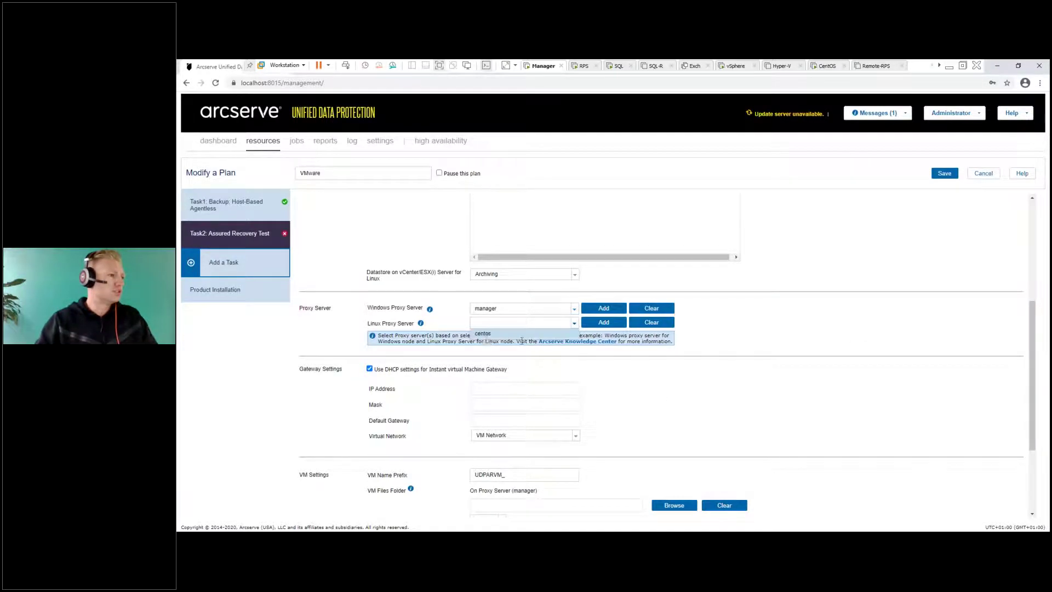
pyautogui.click(483, 335)
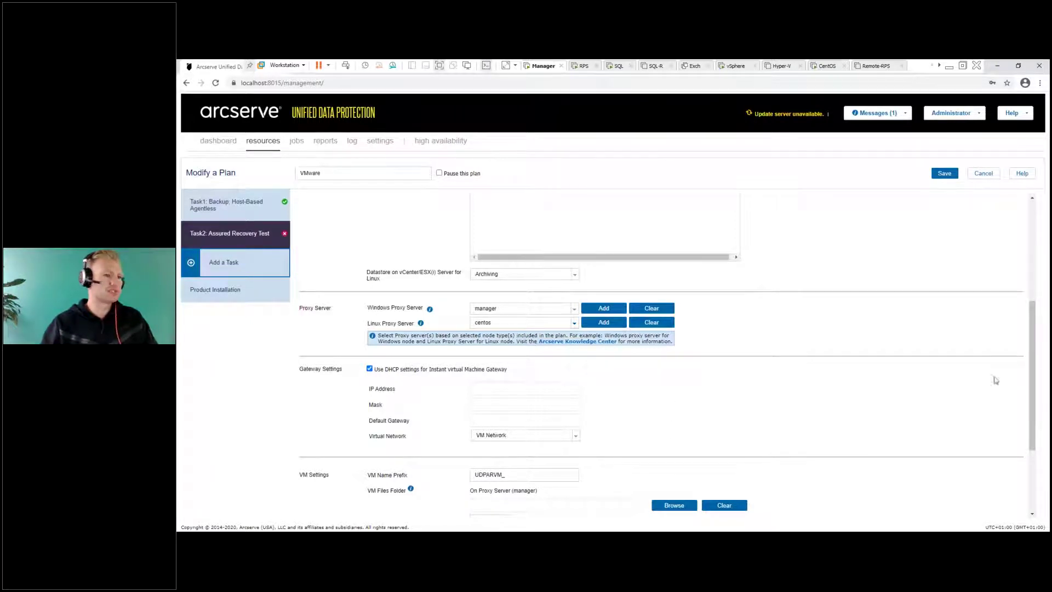
# - Set the recovery test's VM files folder on the proxy server to E:\InstantVM
pyautogui.moveTo(1034, 341); pyautogui.dragTo(1033, 385)
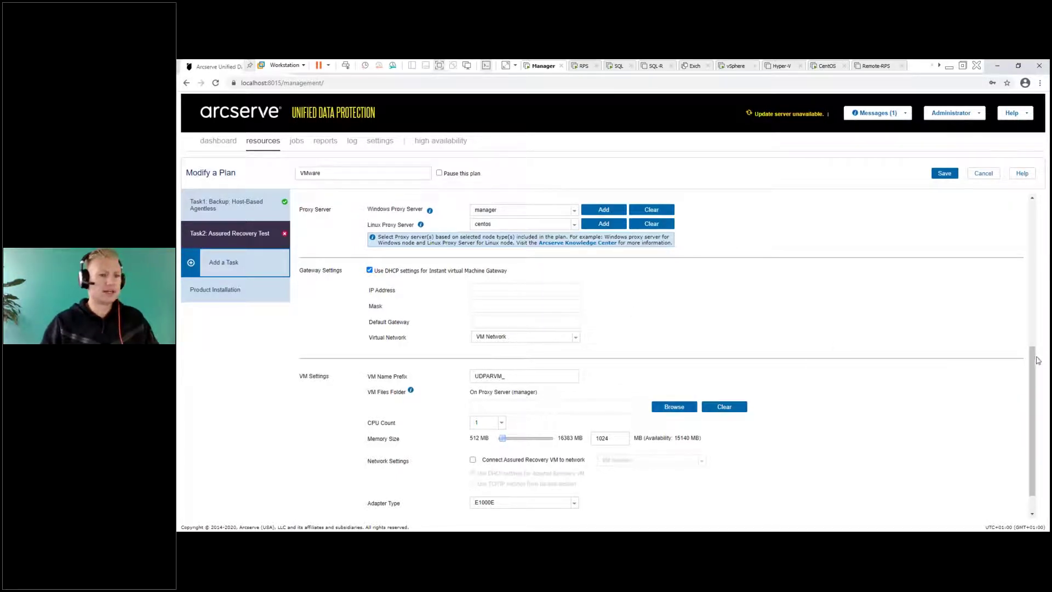
pyautogui.moveTo(1033, 360); pyautogui.dragTo(1042, 372)
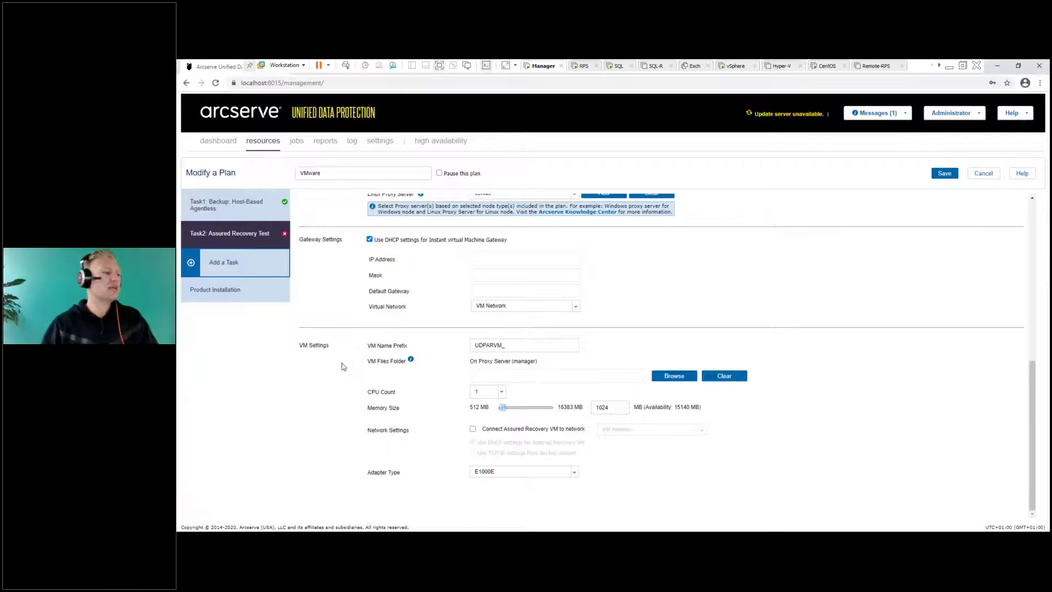
pyautogui.moveTo(476, 346); pyautogui.dragTo(488, 346)
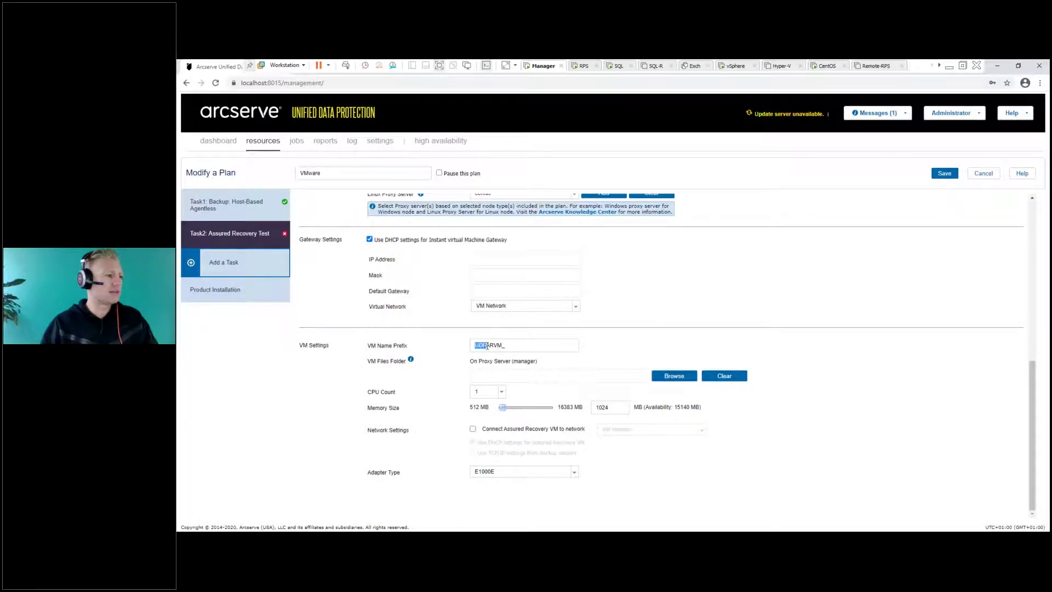
pyautogui.click(509, 346)
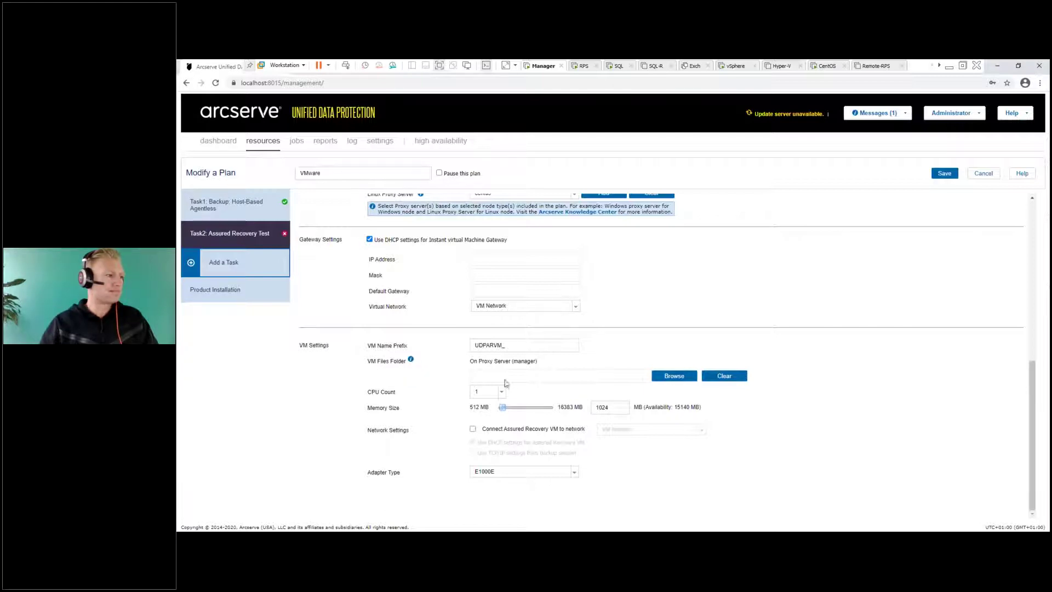
pyautogui.click(669, 380)
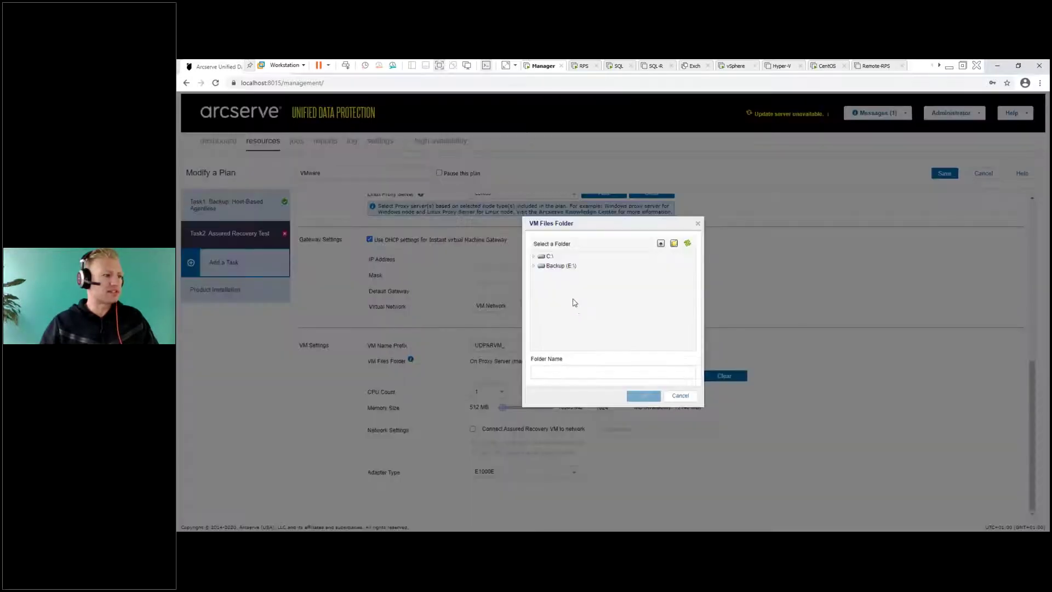
pyautogui.click(570, 266)
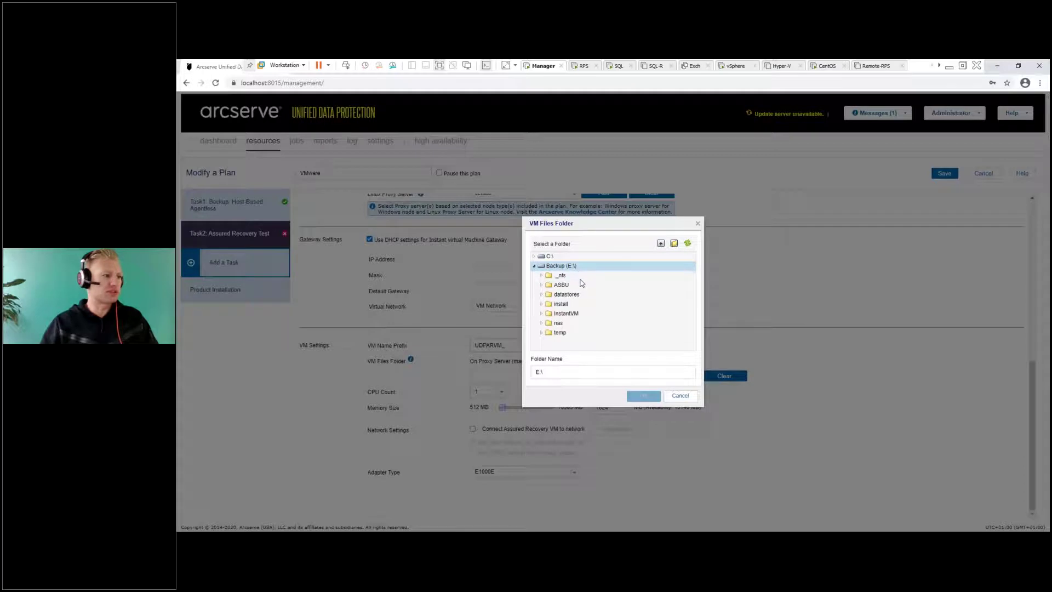
pyautogui.doubleClick(574, 313)
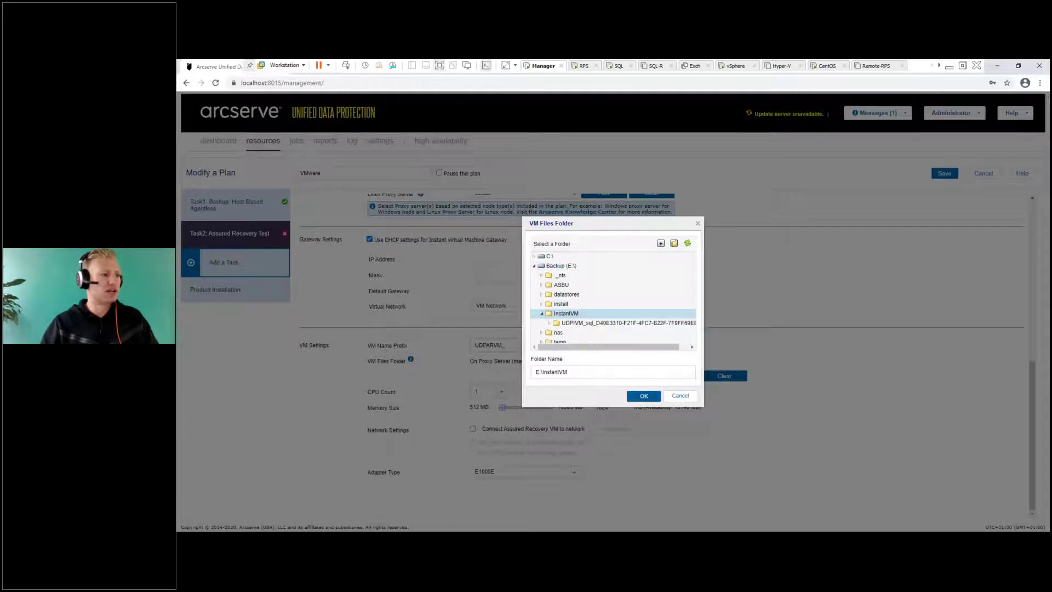
pyautogui.click(642, 397)
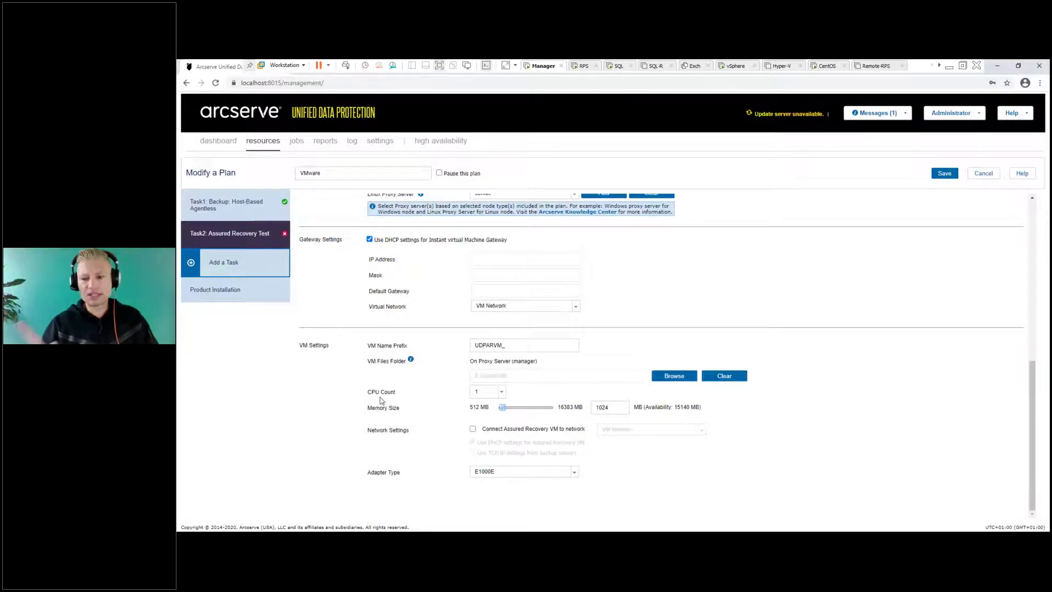
# - Give the test virtual machine a CPU count of 2 and a memory size of 2156 MB
pyautogui.click(502, 392)
pyautogui.click(495, 409)
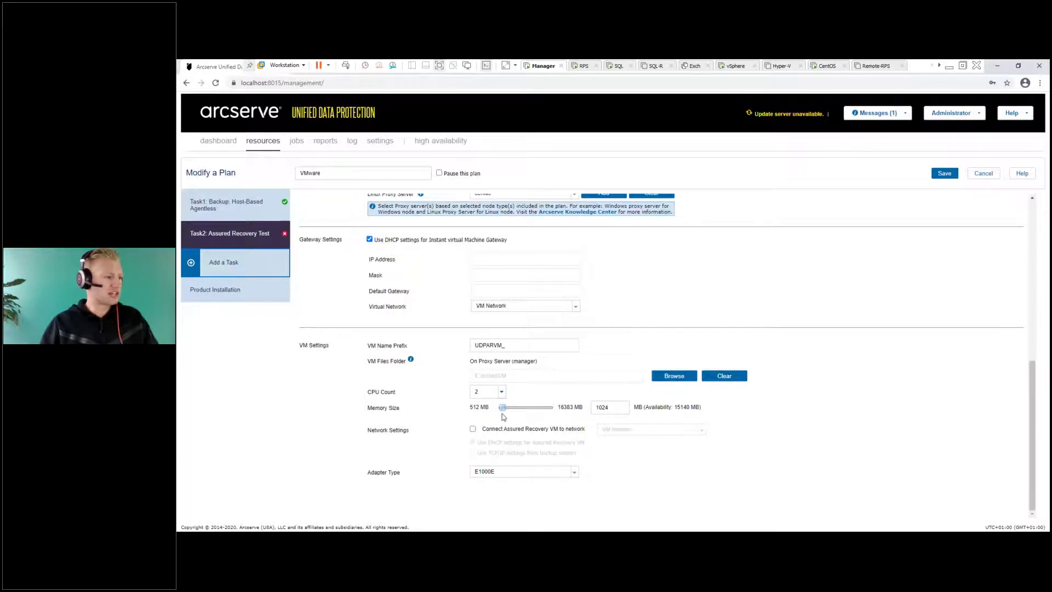
pyautogui.click(506, 409)
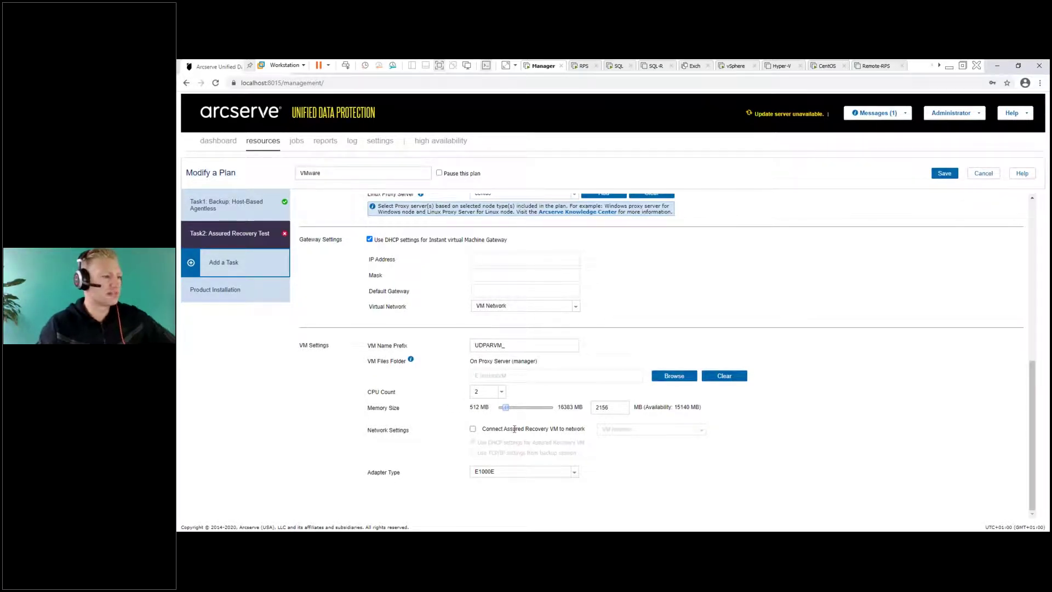
# - Try connecting the Assured Recovery VM to a network and inspect the available networks
pyautogui.click(473, 429)
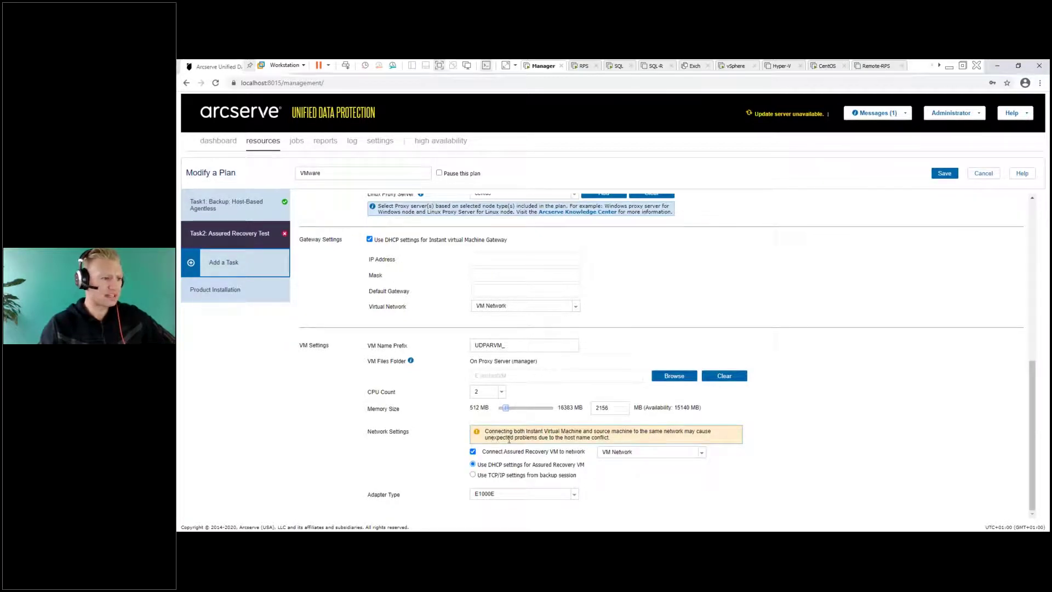
pyautogui.click(700, 452)
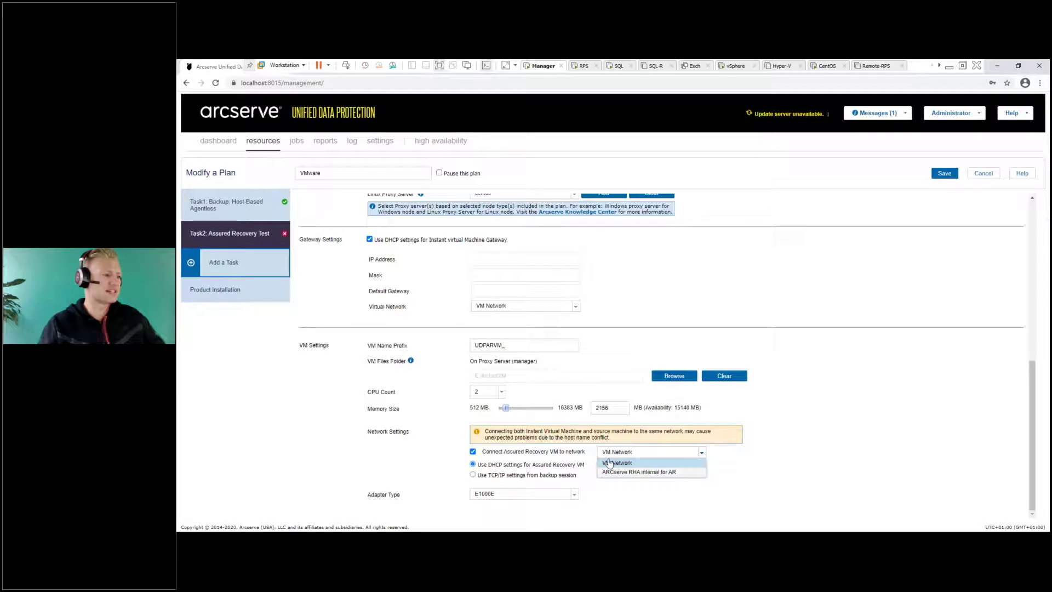
pyautogui.click(473, 453)
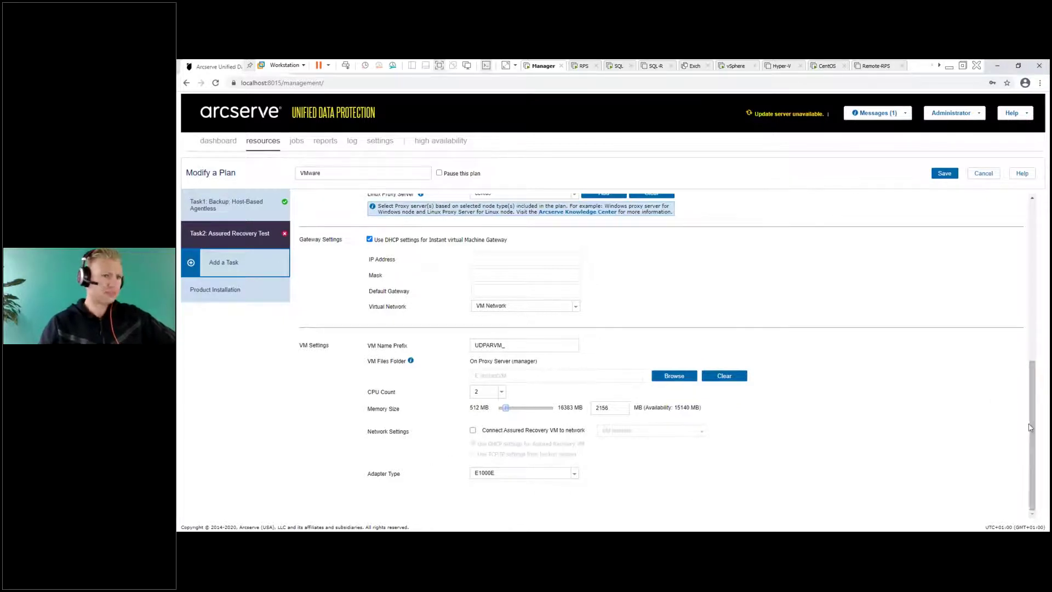
pyautogui.moveTo(1030, 424); pyautogui.dragTo(1033, 402)
pyautogui.scroll(3, 1028, 294)
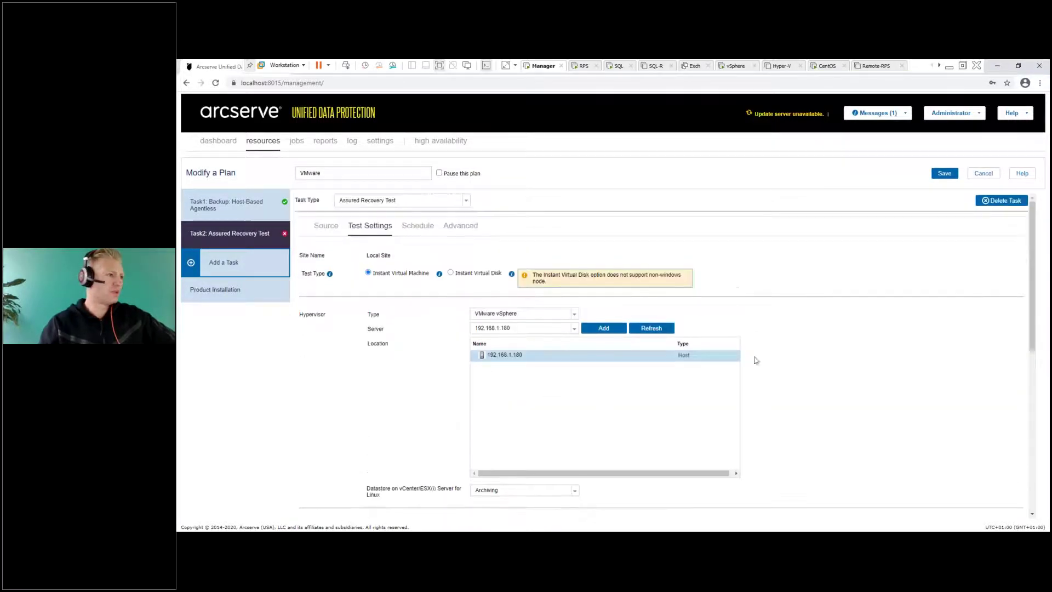
pyautogui.click(416, 226)
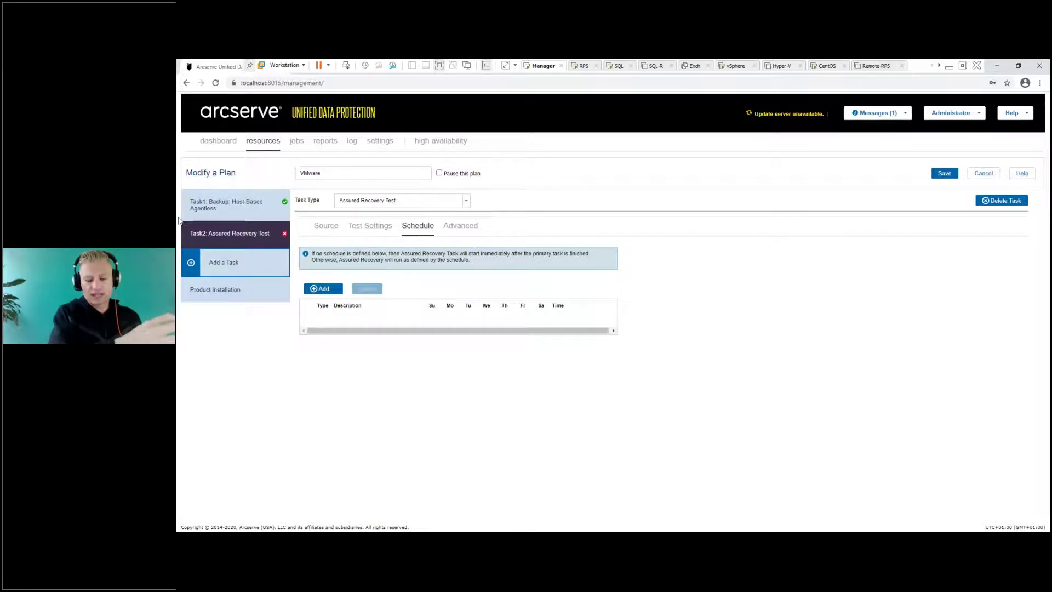
pyautogui.click(328, 289)
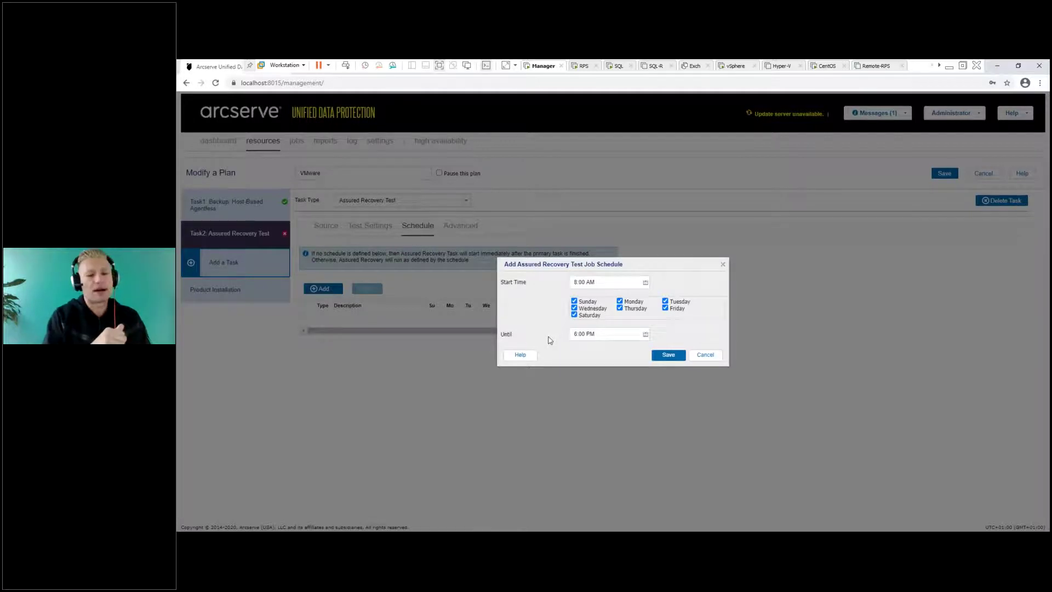
pyautogui.click(646, 283)
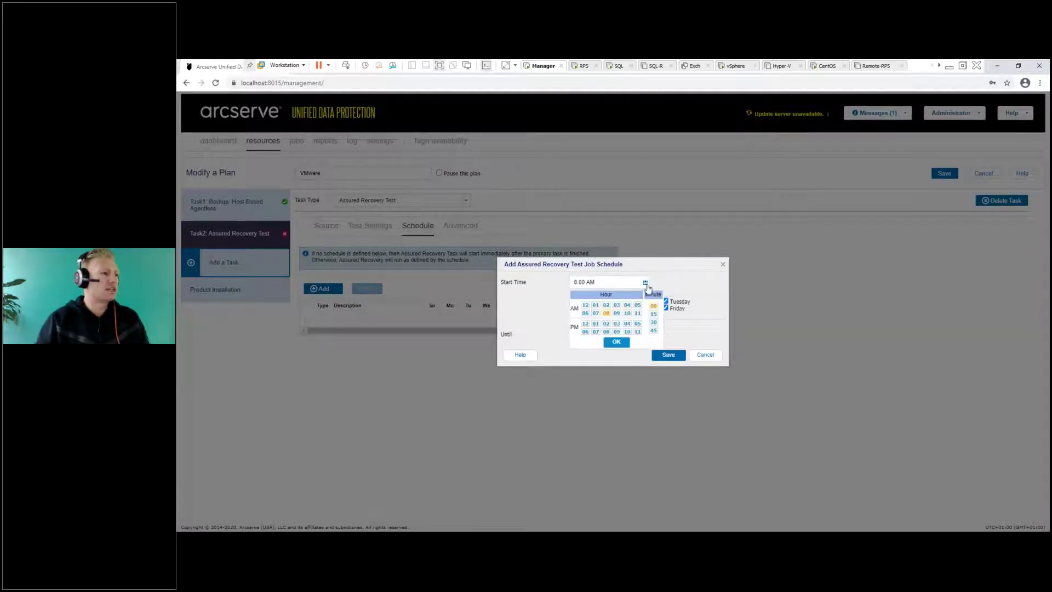
pyautogui.click(616, 304)
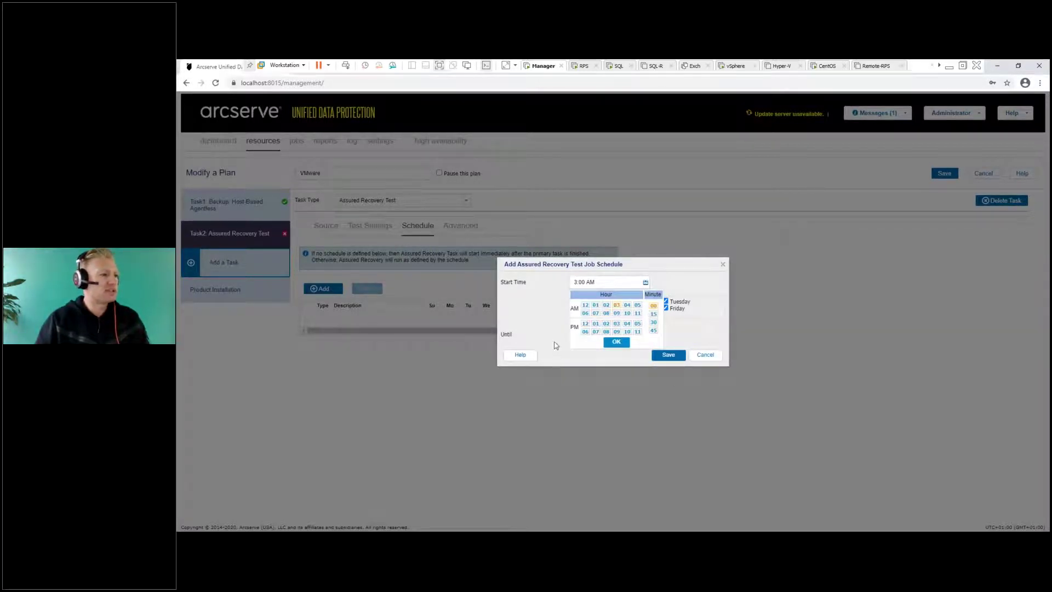
pyautogui.click(554, 323)
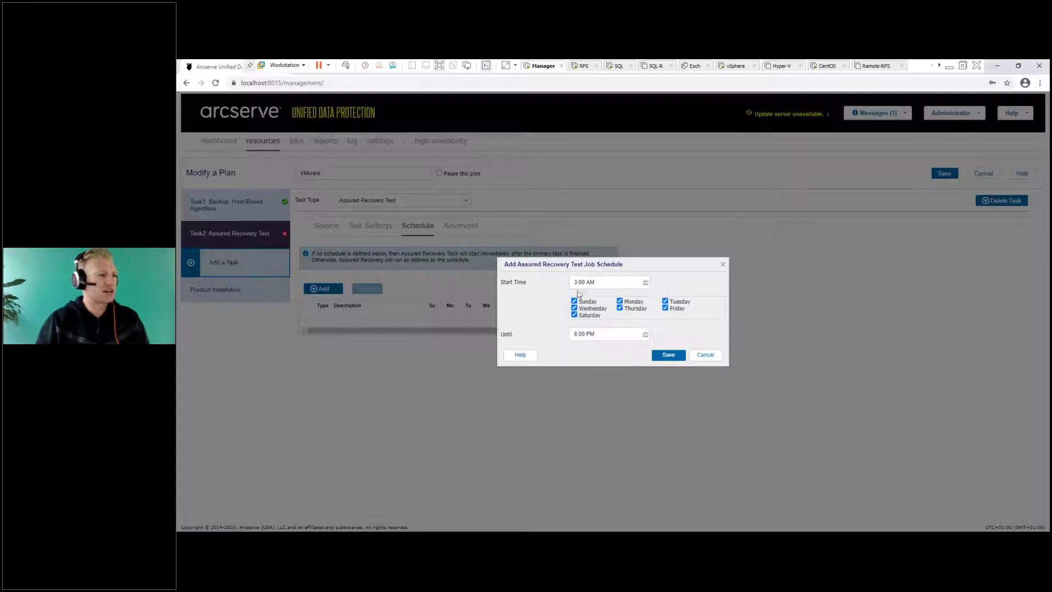
pyautogui.click(646, 335)
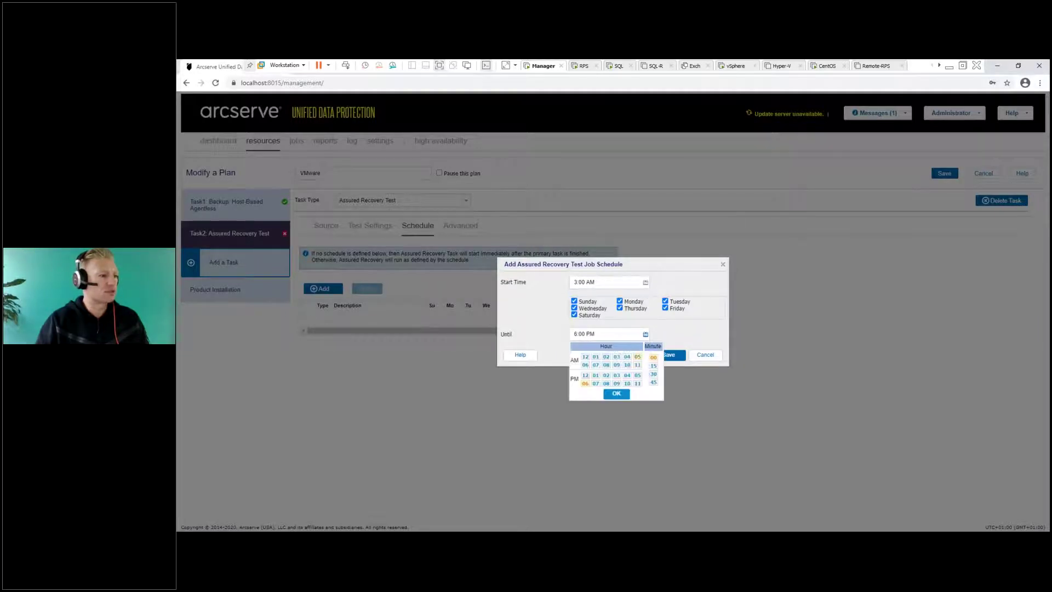
pyautogui.click(607, 366)
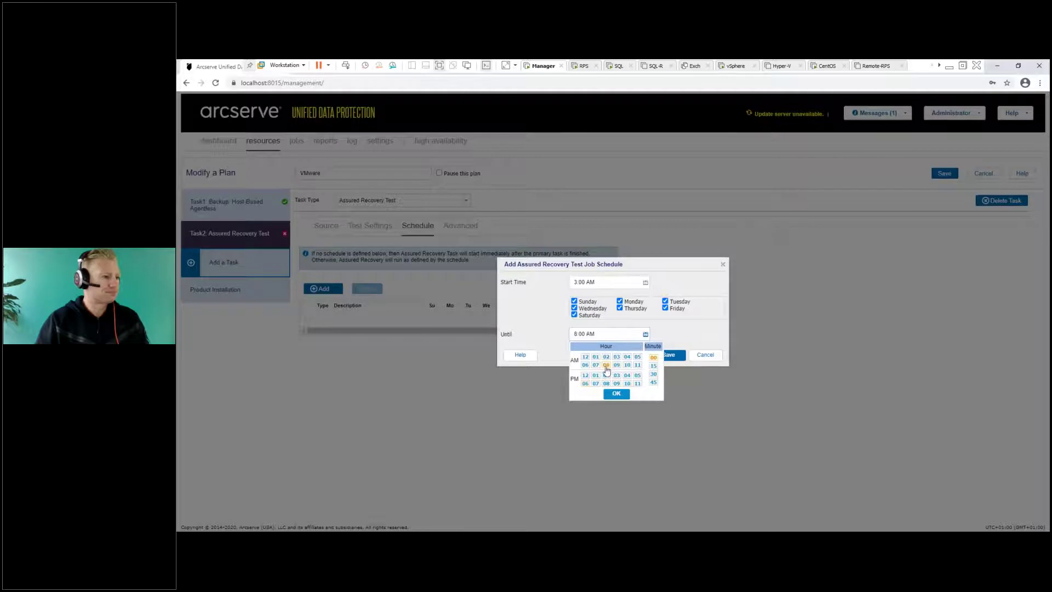
pyautogui.click(690, 341)
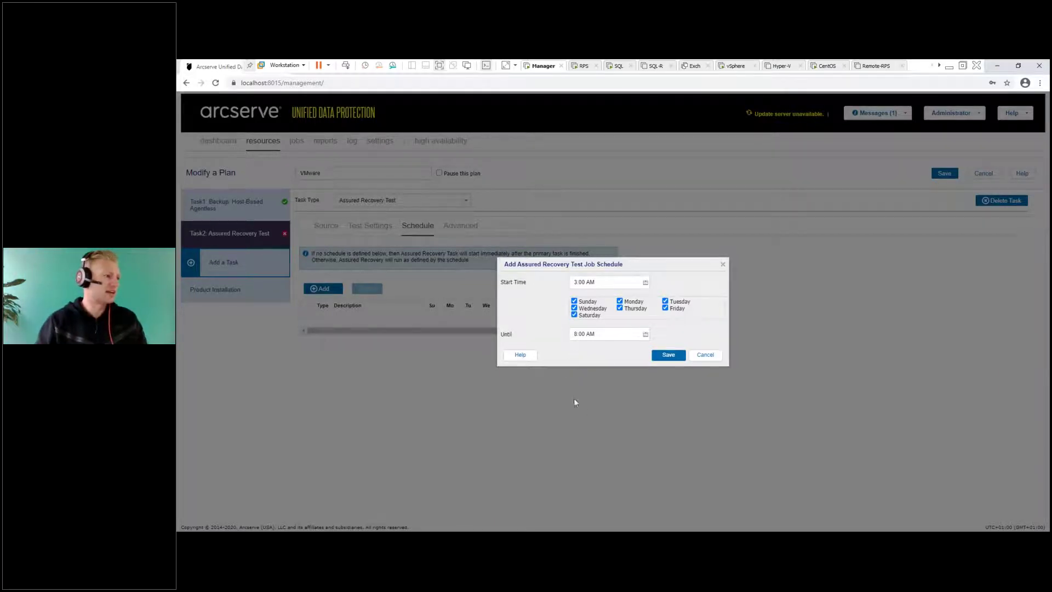
pyautogui.click(723, 266)
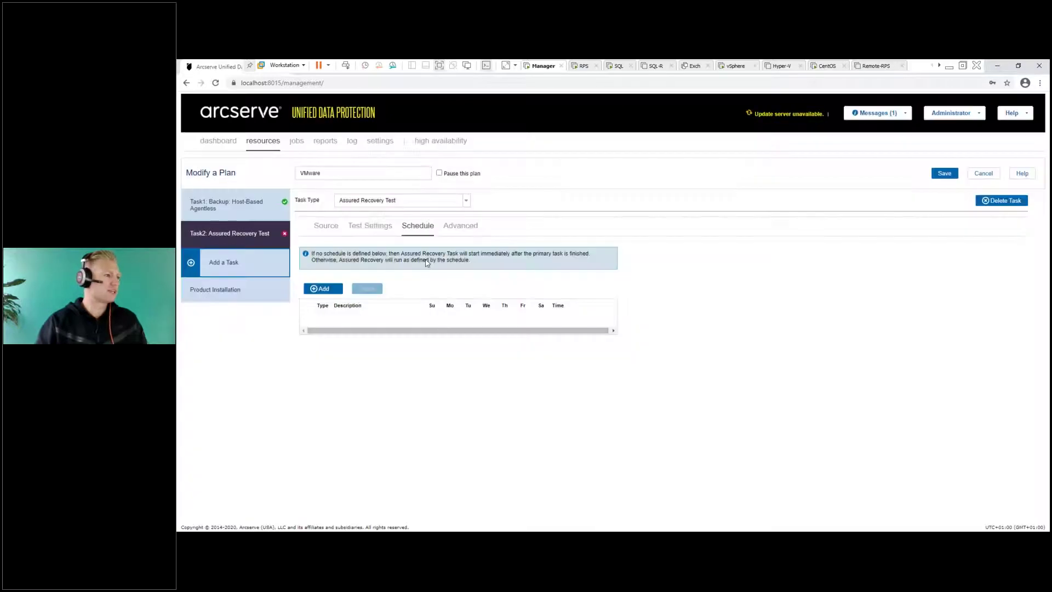
# - Review the Assured Recovery Test's advanced settings and save the modified VMware plan
pyautogui.click(462, 227)
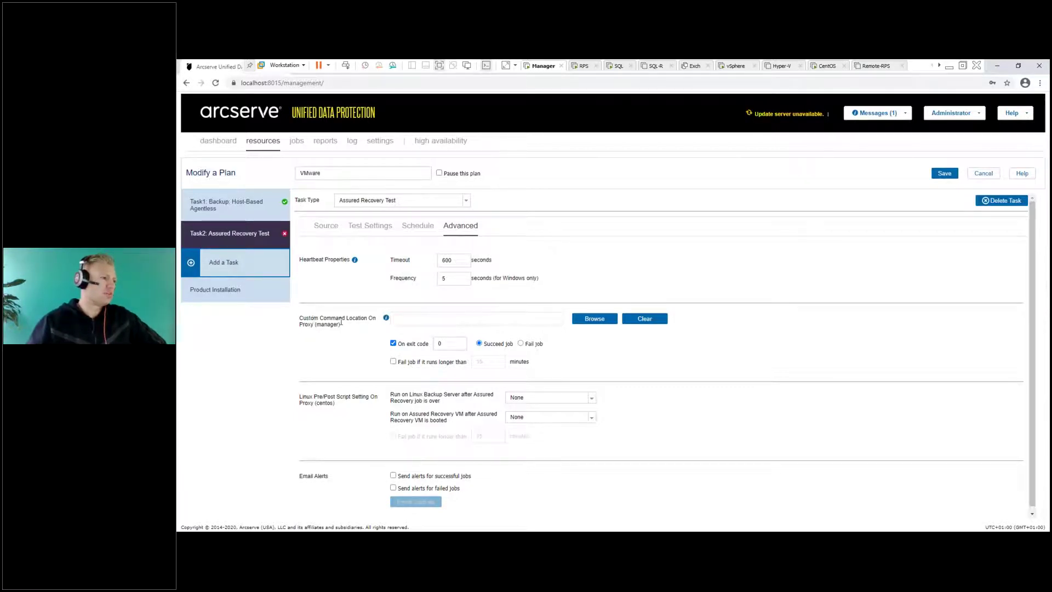
pyautogui.scroll(-1, 1034, 295)
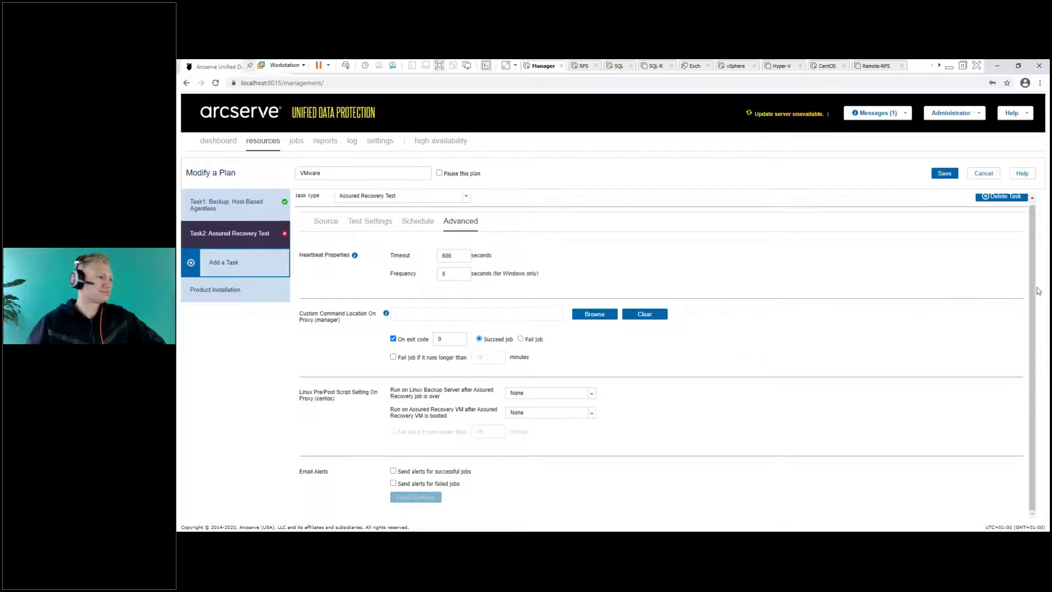
pyautogui.scroll(1, 1033, 291)
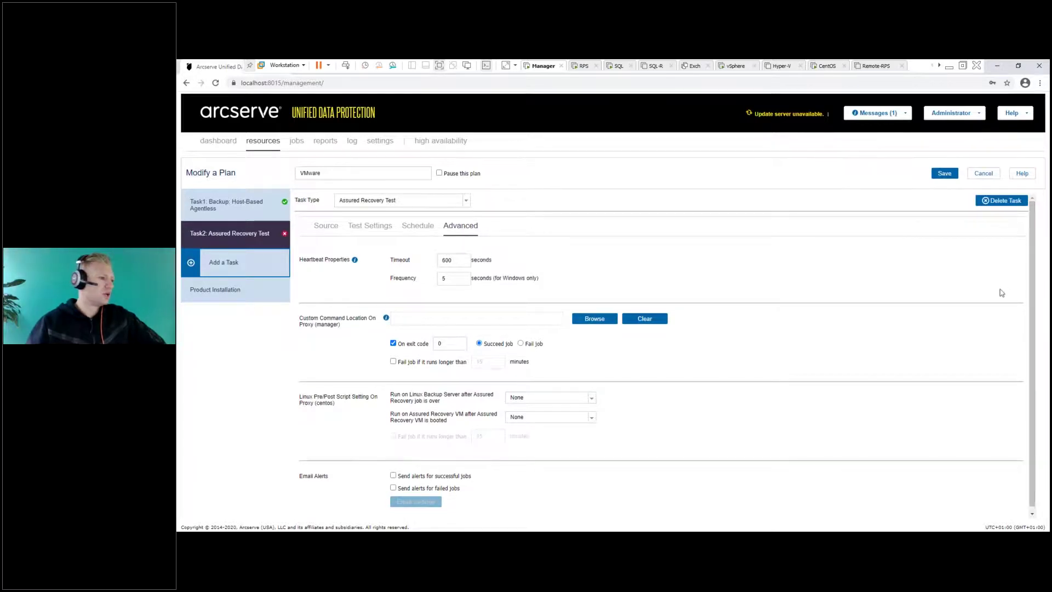
pyautogui.click(941, 174)
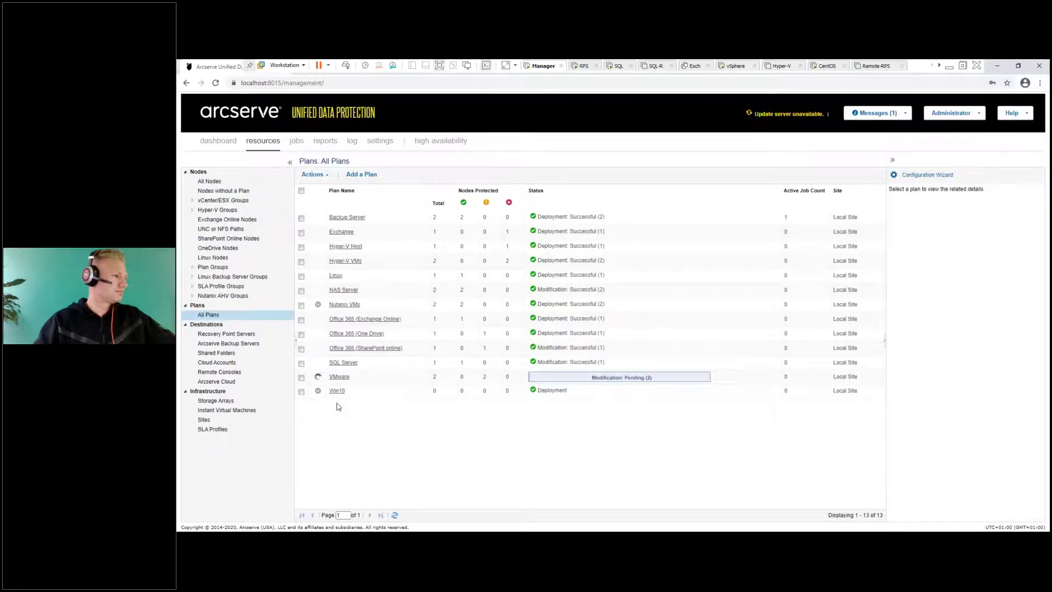
# - Run the VMware plan's Assured Recovery Test now, using AR Task1-Instant Virtual Machine and the most recent recovery point, and deselect the plan
pyautogui.rightClick(336, 377)
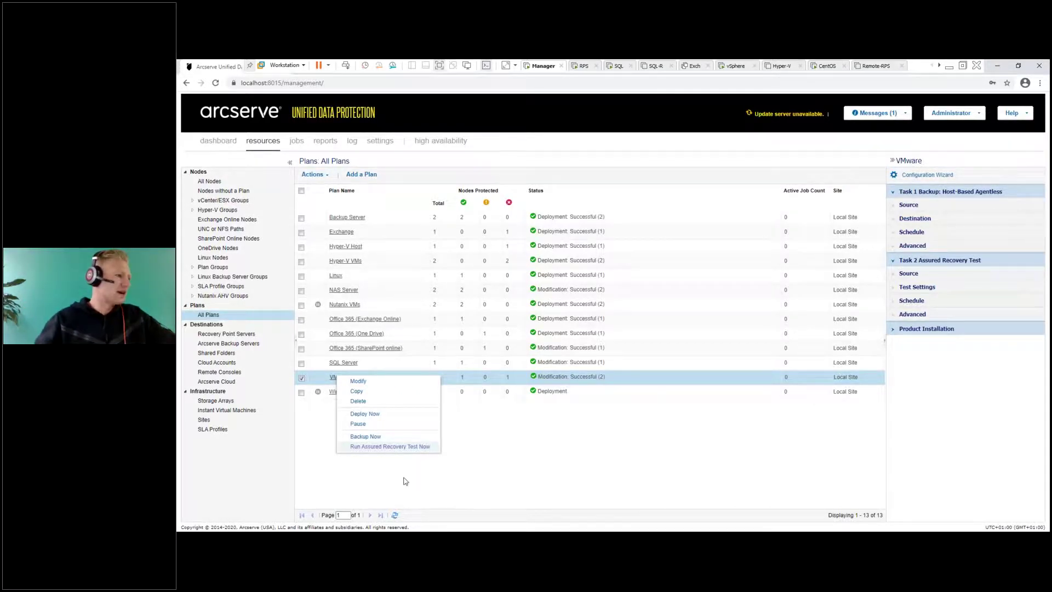
pyautogui.click(390, 447)
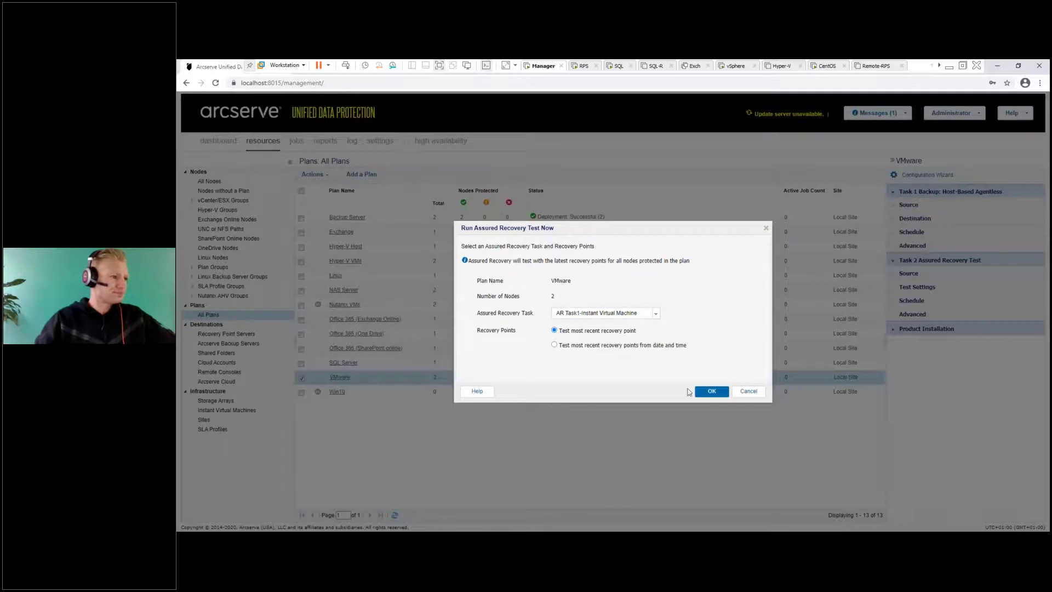
pyautogui.click(711, 391)
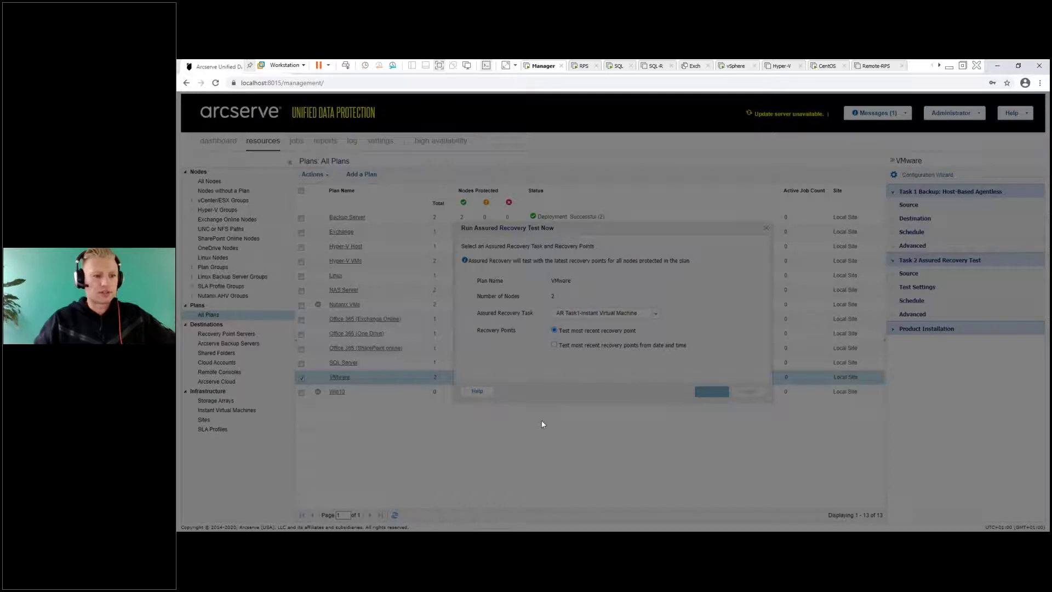
pyautogui.click(713, 327)
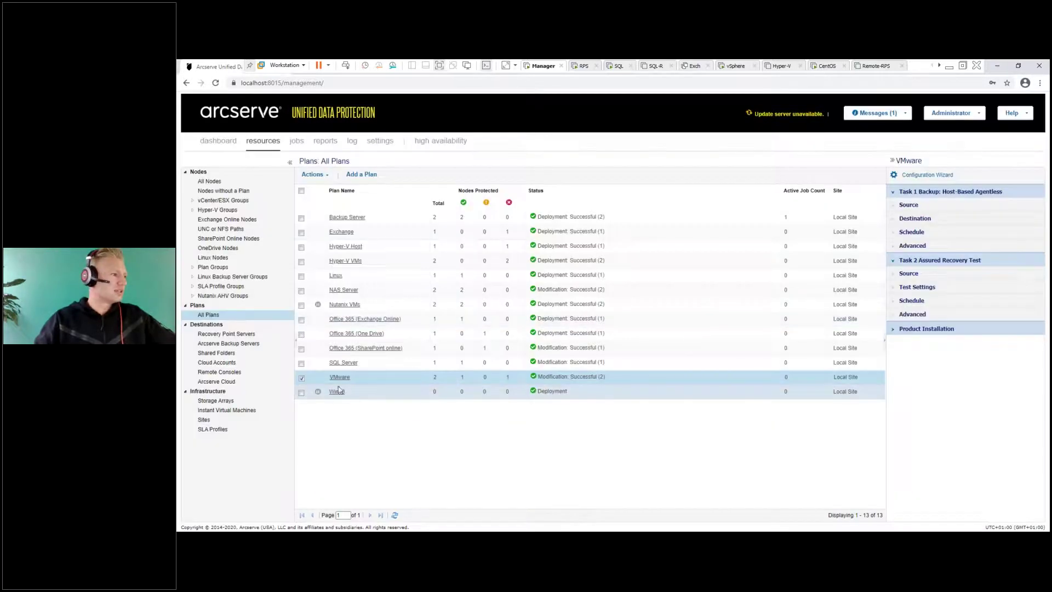
pyautogui.click(301, 378)
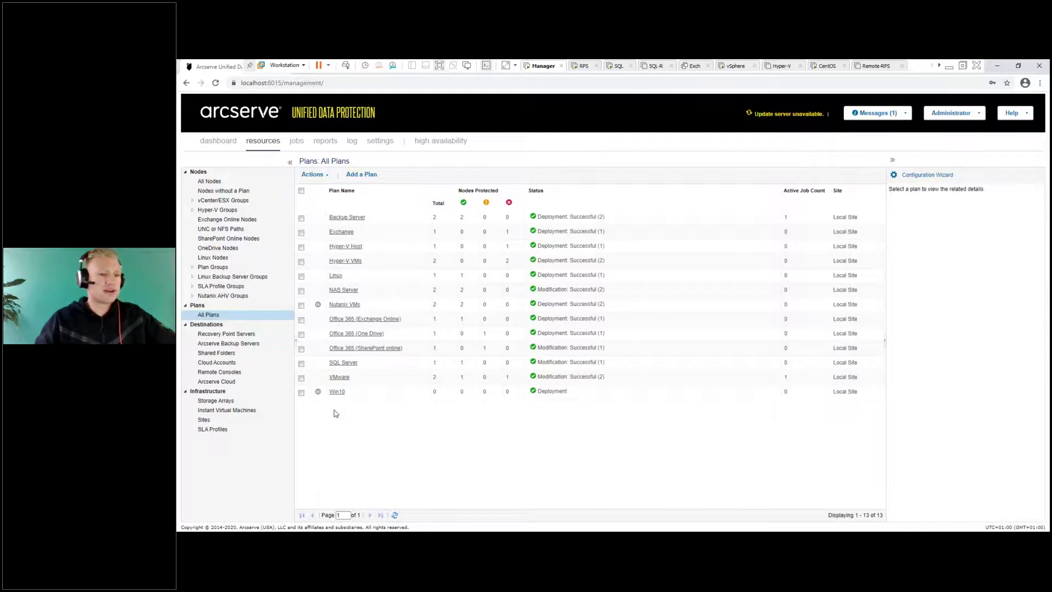
# - Review the fsha.arcserve.lab node's recent events and available actions, and check the jobs in progress
pyautogui.click(209, 182)
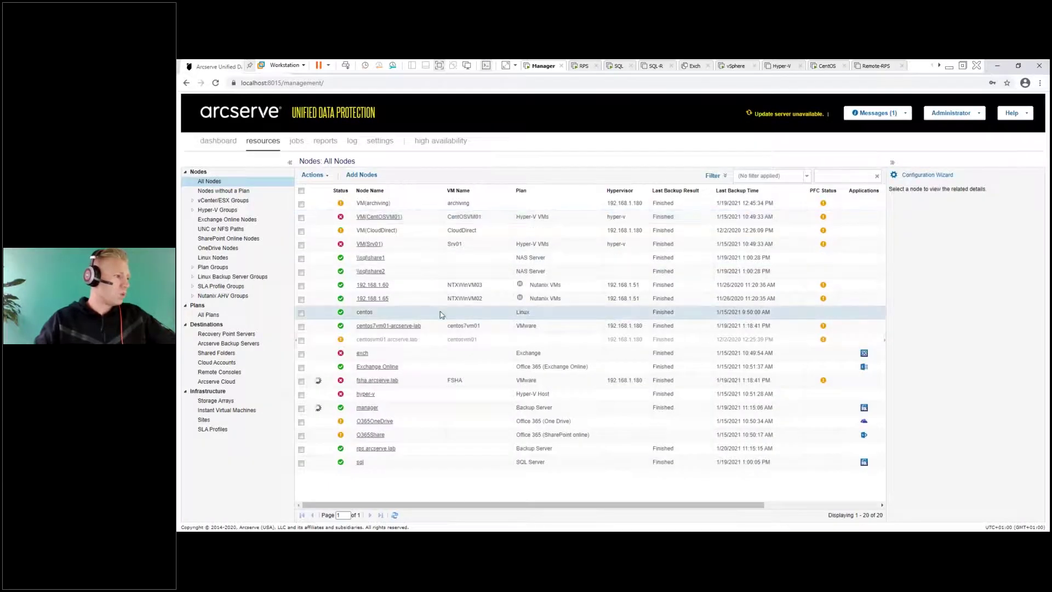
pyautogui.click(409, 382)
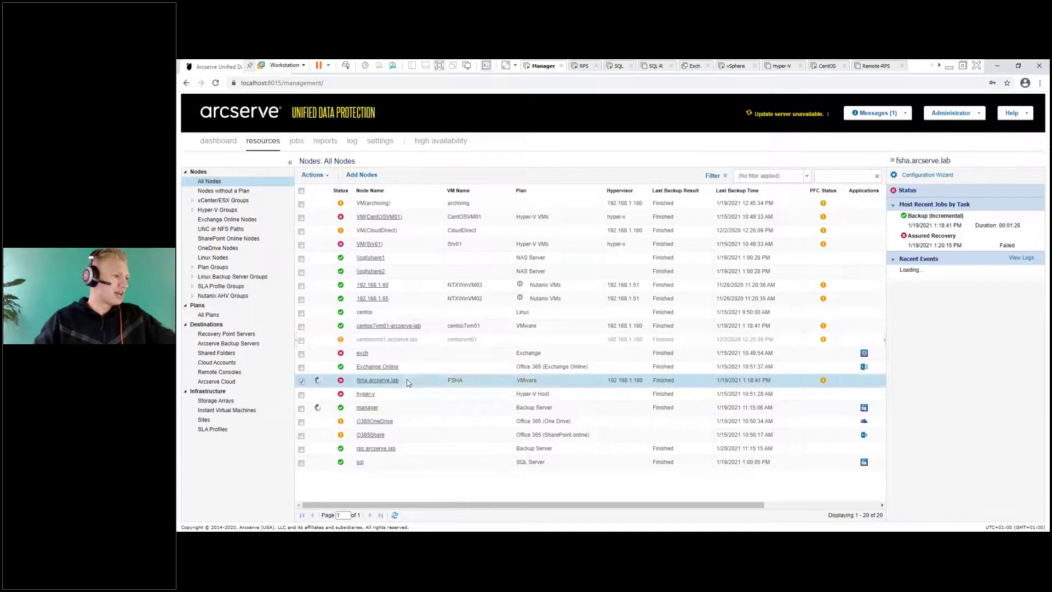
pyautogui.rightClick(408, 382)
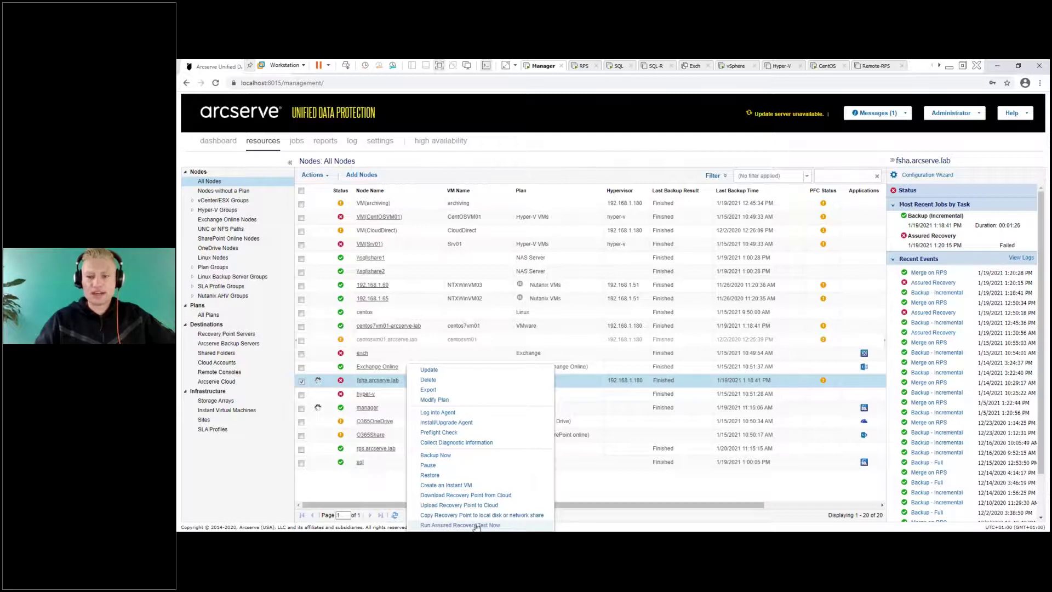
pyautogui.click(339, 487)
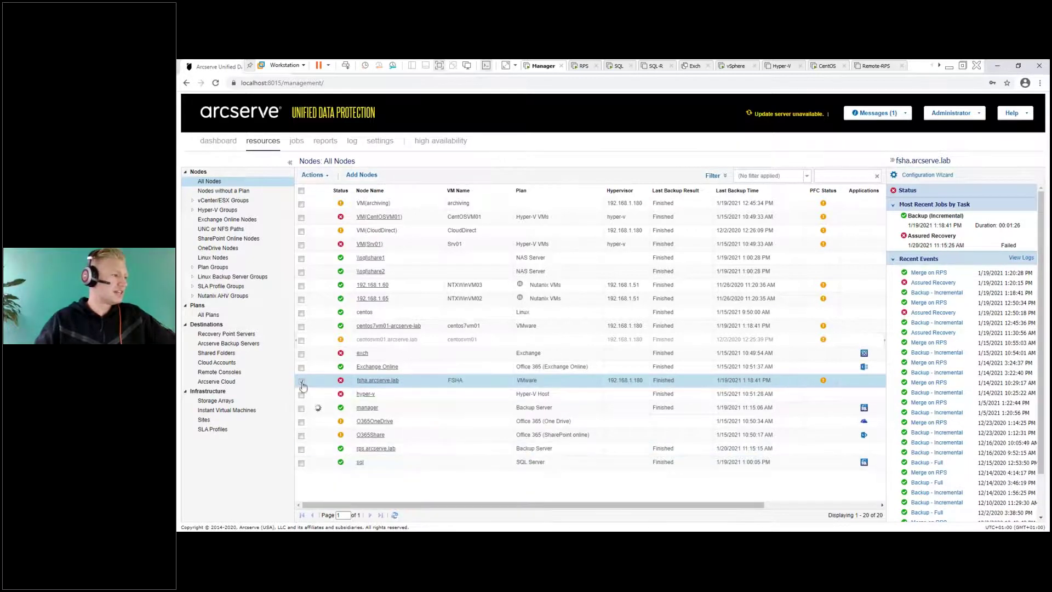
pyautogui.click(301, 381)
pyautogui.click(297, 142)
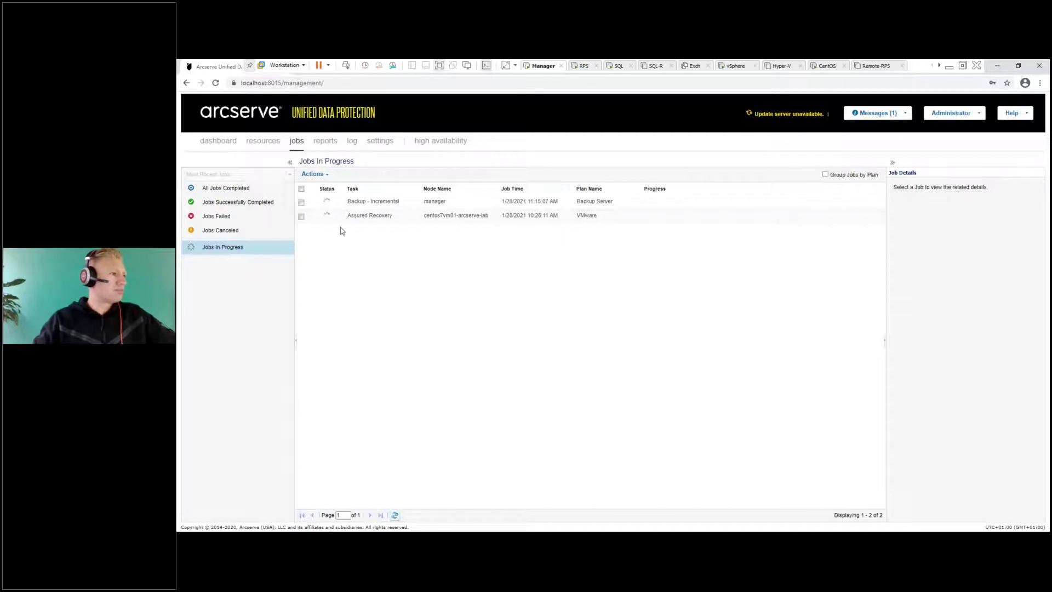
pyautogui.moveTo(395, 222)
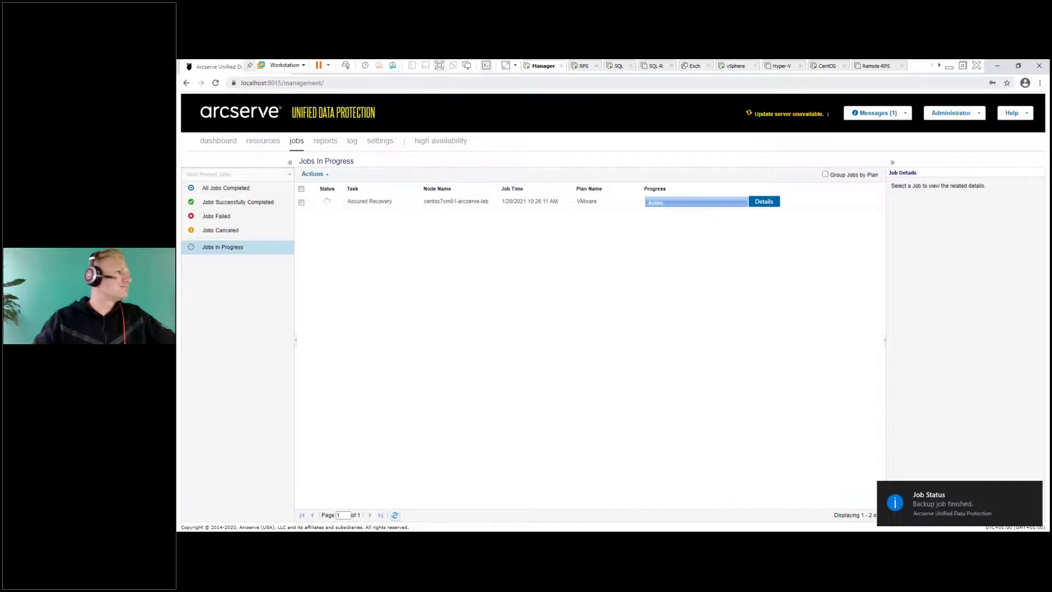
# - Enlarge the restored browser window and inspect the virtual machines and recent tasks on the VMware ESXi host
pyautogui.click(1018, 66)
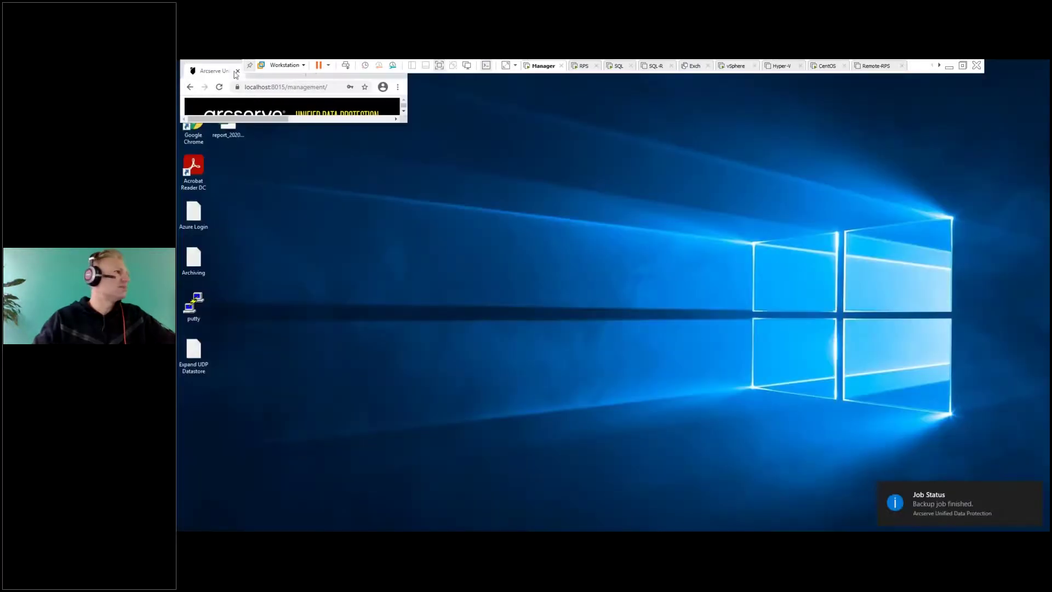
pyautogui.moveTo(224, 66); pyautogui.dragTo(250, 97)
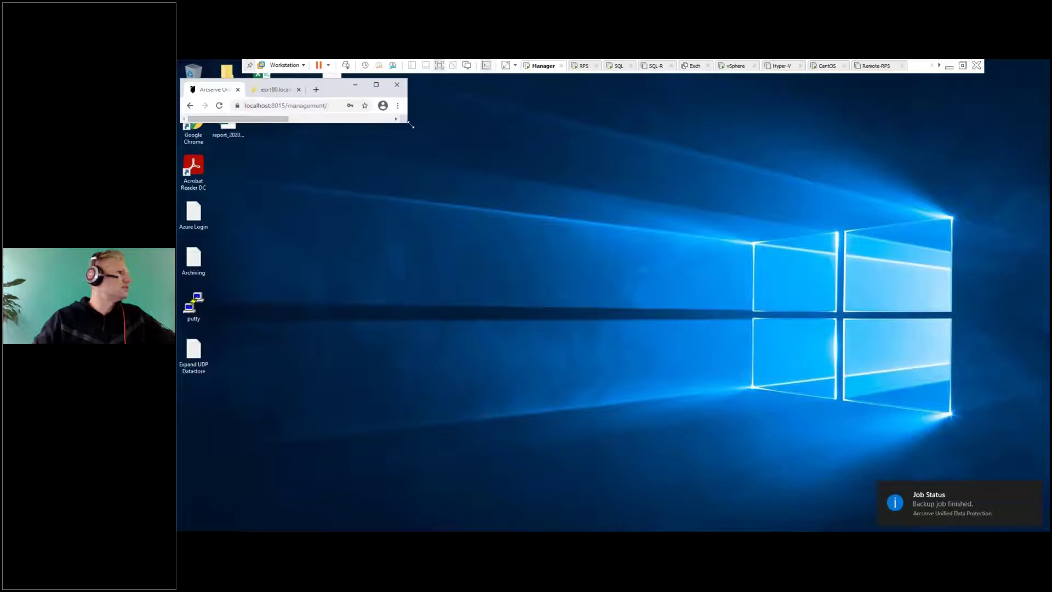
pyautogui.moveTo(407, 125); pyautogui.dragTo(1034, 500)
pyautogui.hotkey('ctrl', 'Tab')
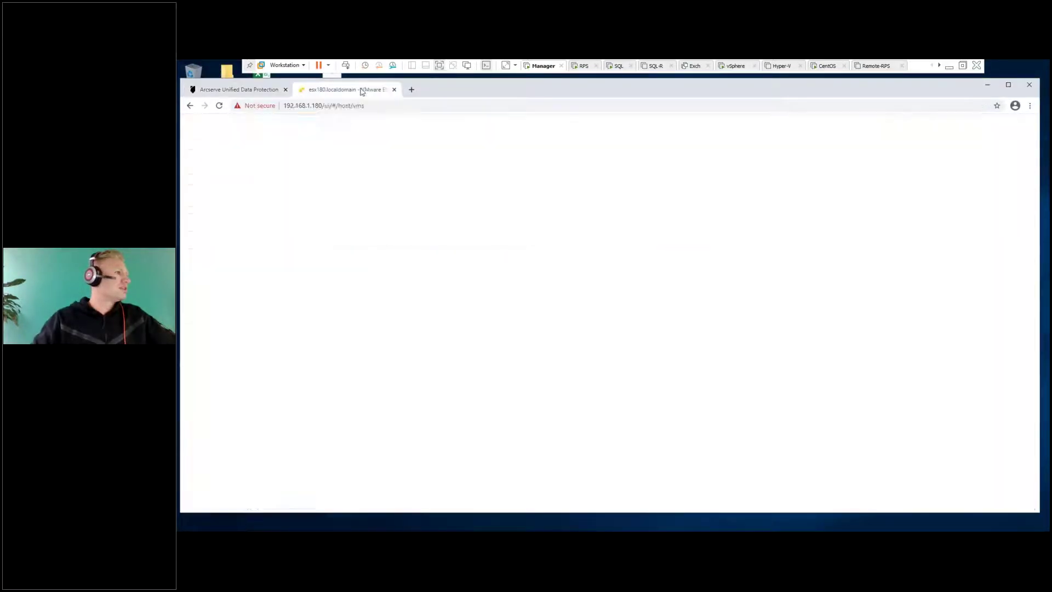
pyautogui.click(219, 199)
pyautogui.click(227, 190)
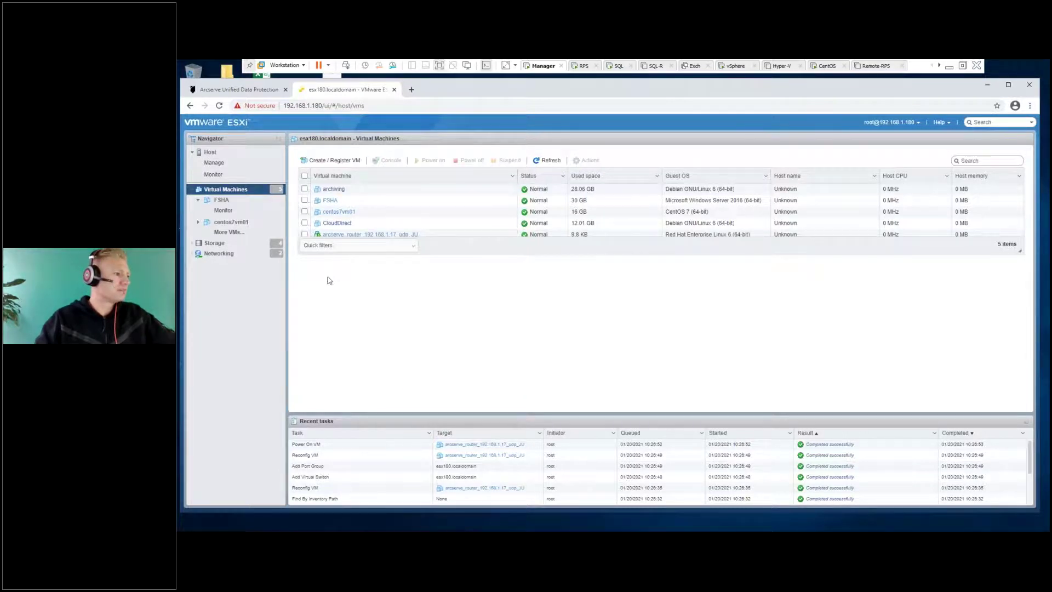
# - Switch back to Arcserve UDP, open the SQL Server plan for modification and add an Assured Recovery Test task
pyautogui.click(227, 91)
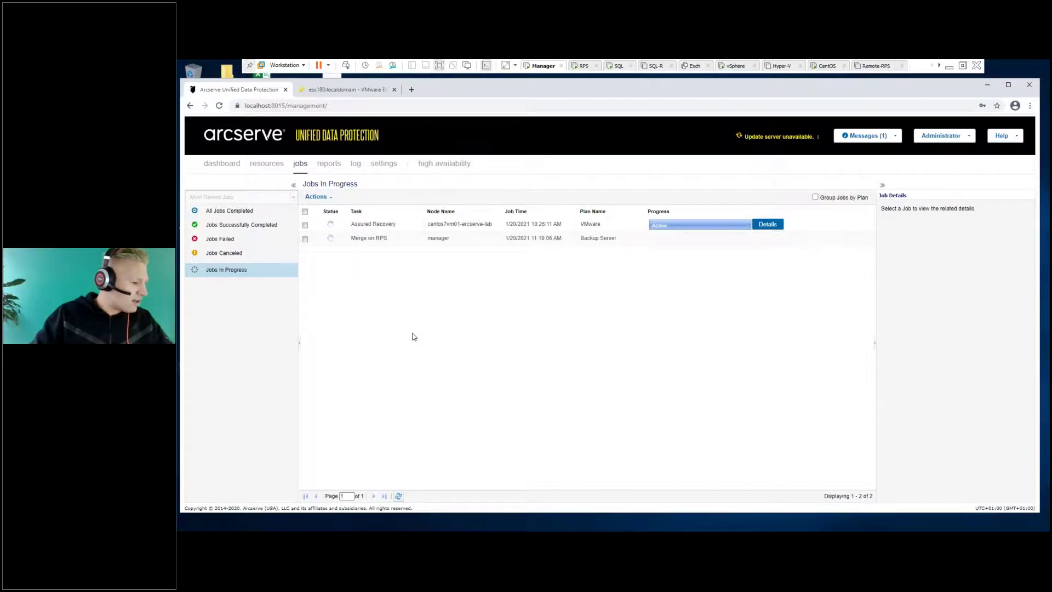
pyautogui.click(270, 166)
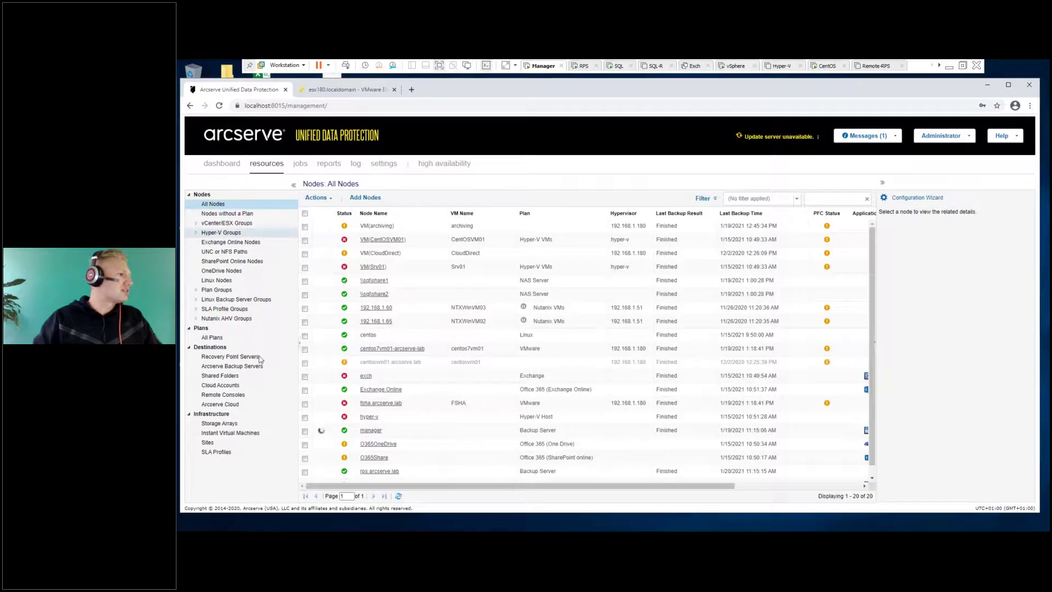
pyautogui.click(212, 338)
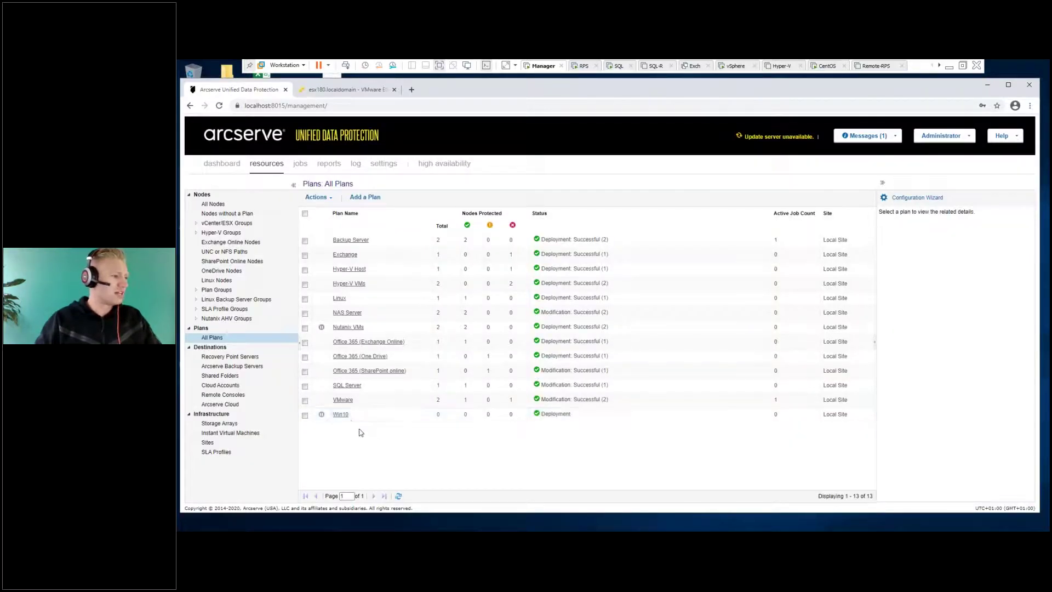
pyautogui.click(348, 387)
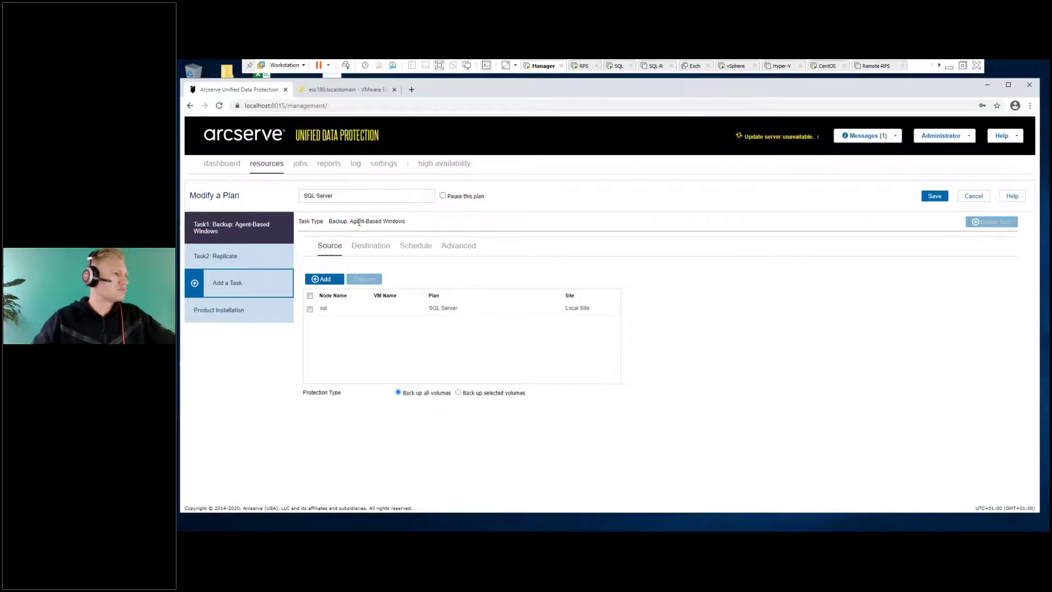
pyautogui.click(227, 284)
pyautogui.click(400, 226)
pyautogui.click(374, 235)
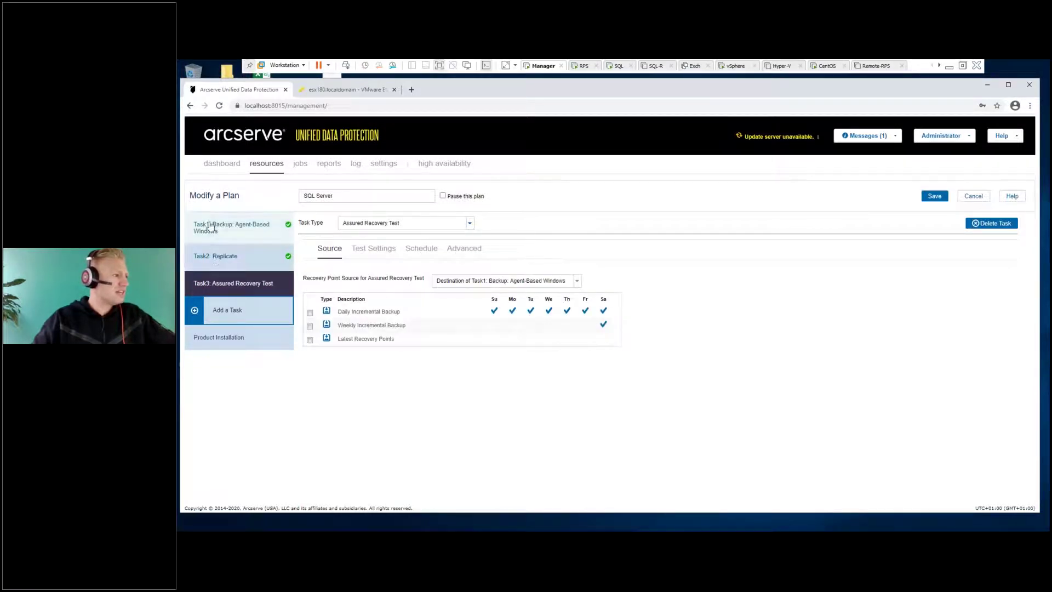
# - Use the destination of Task1: Backup: Agent-Based Windows as the test's recovery point source and select Latest Recovery Points
pyautogui.click(577, 281)
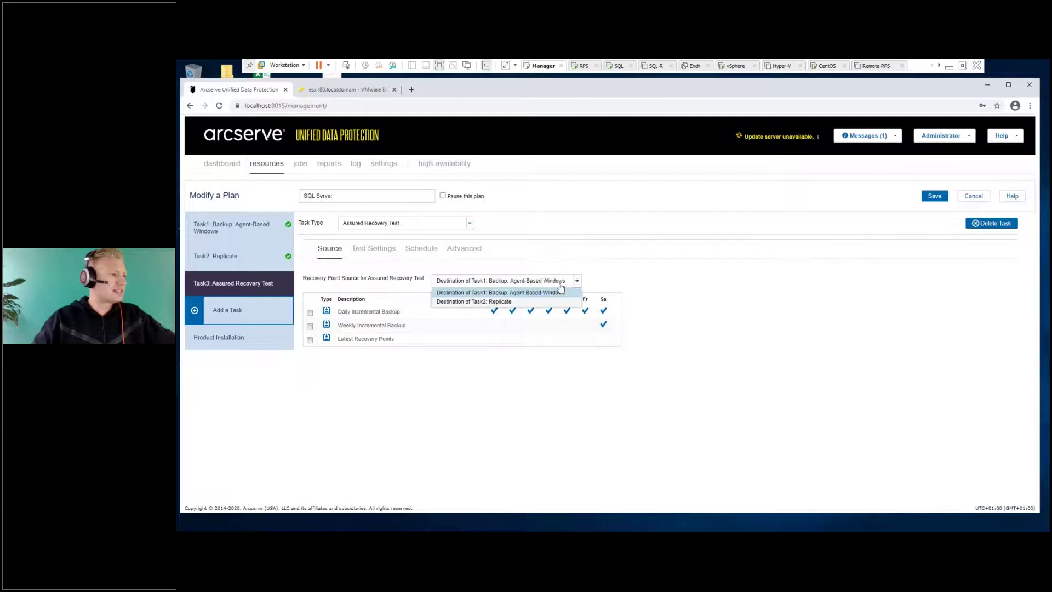
pyautogui.click(474, 293)
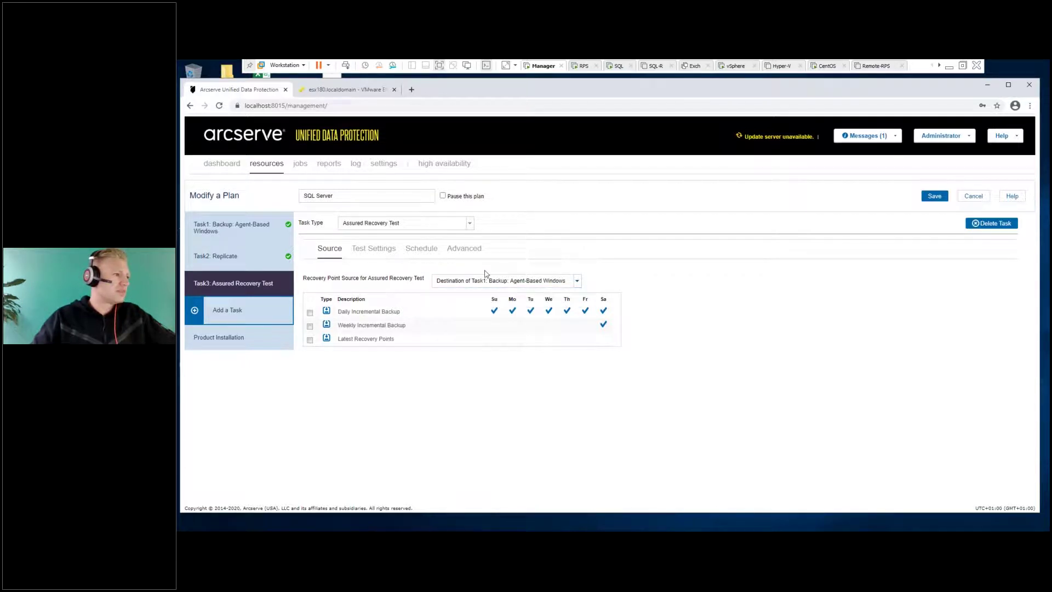
pyautogui.click(310, 340)
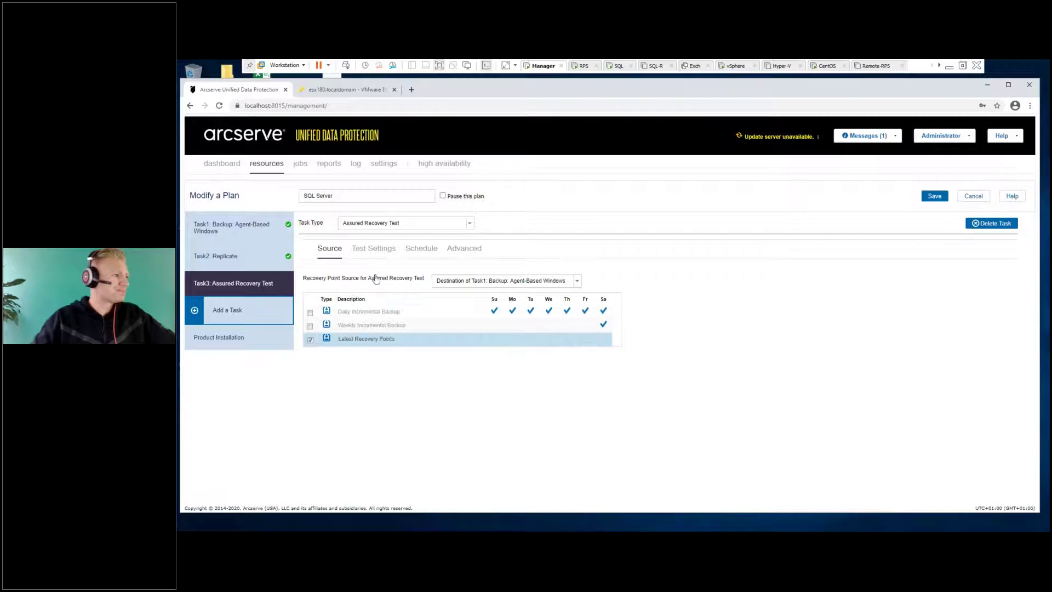
# - Set the test type to Instant Virtual Disk with manager as the Windows proxy server
pyautogui.click(374, 248)
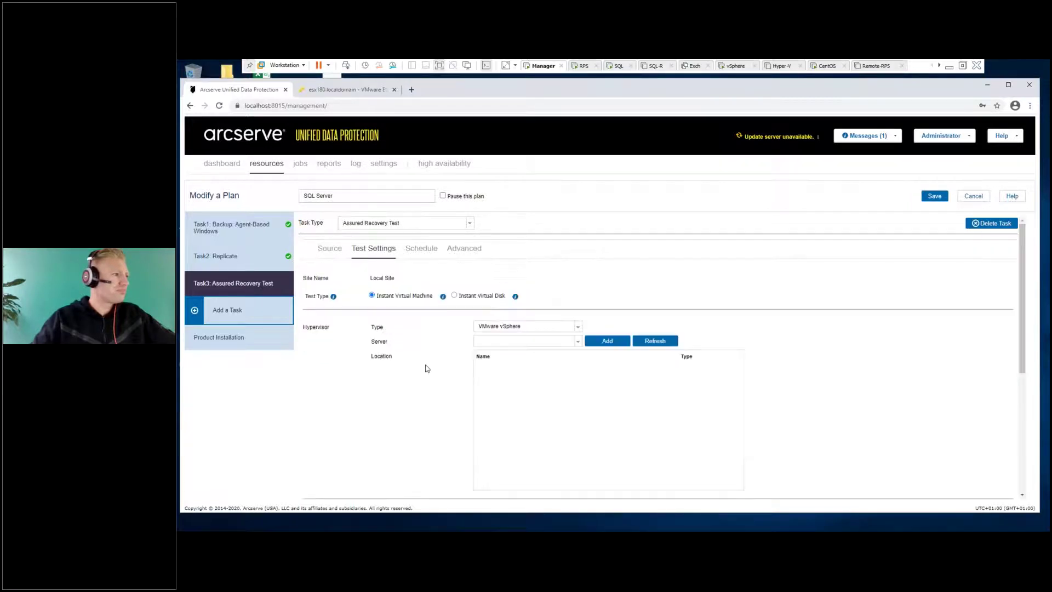
pyautogui.click(454, 296)
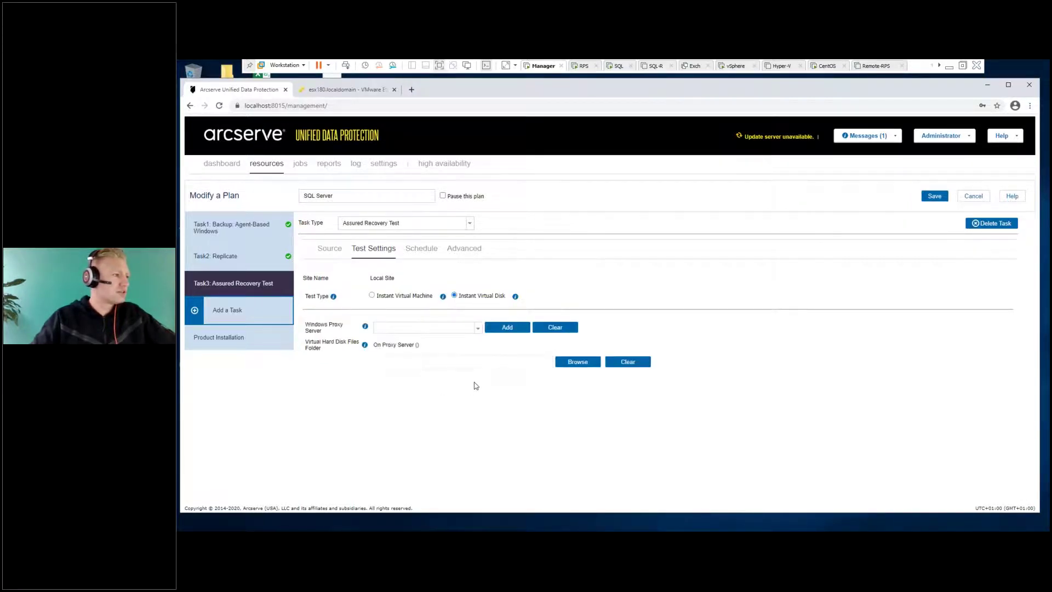
pyautogui.click(478, 328)
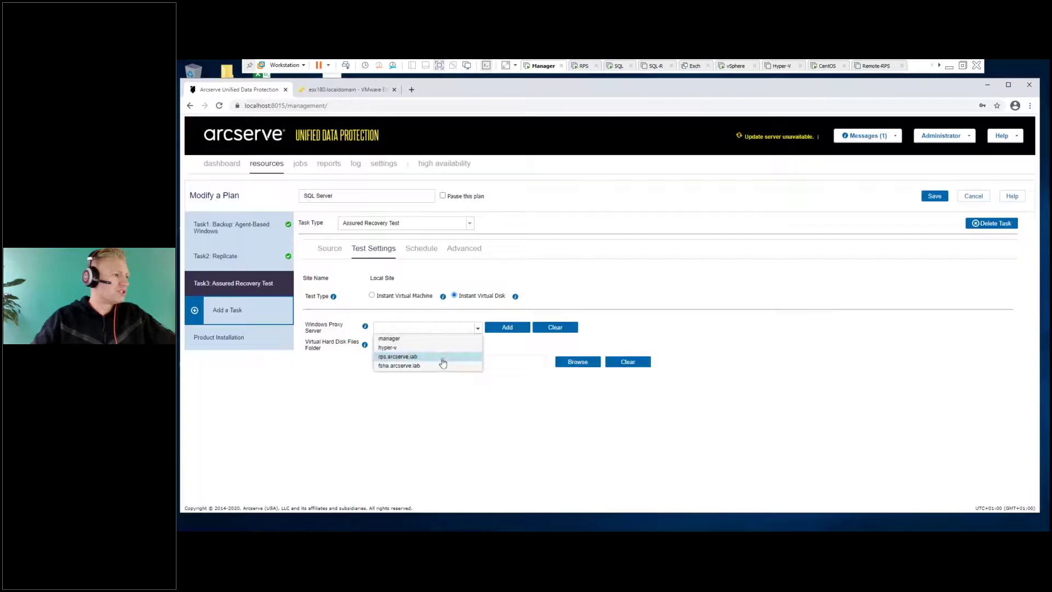
pyautogui.click(384, 339)
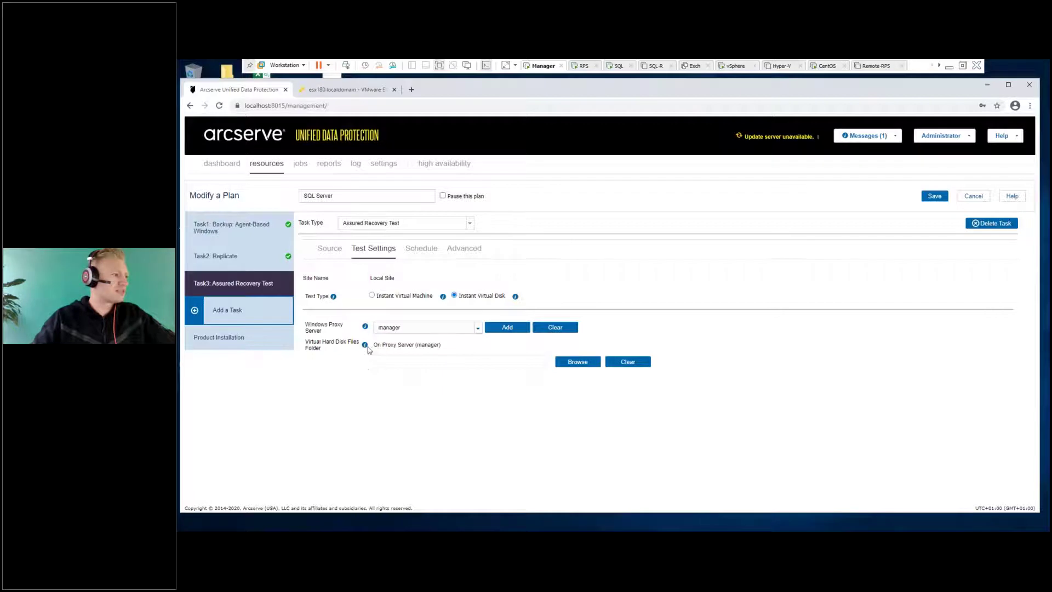
# - Set the virtual hard disk files folder on the proxy server to E:\InstantVM
pyautogui.click(573, 364)
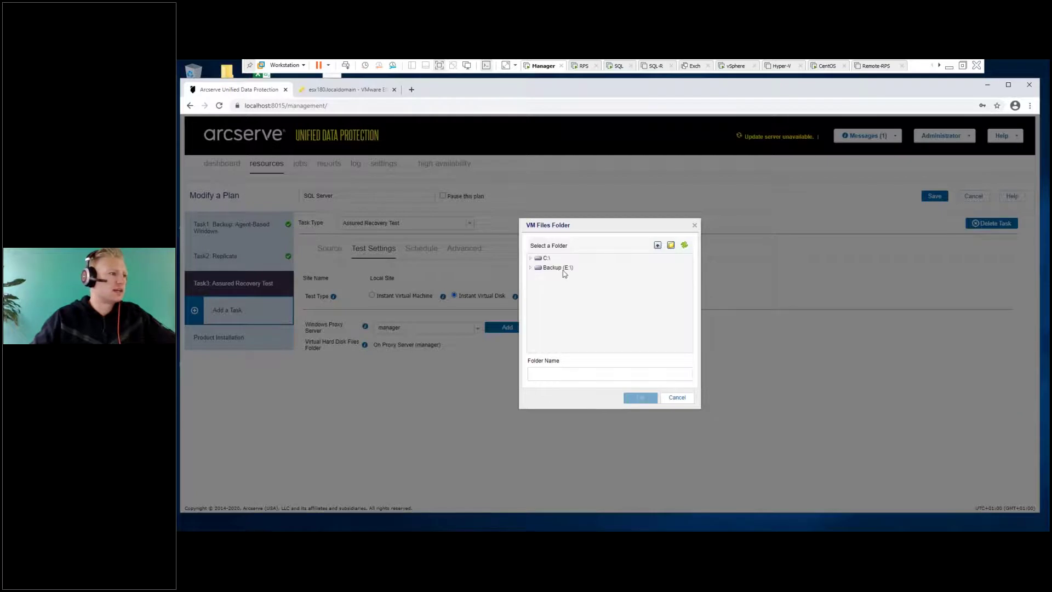
pyautogui.click(565, 268)
pyautogui.click(570, 316)
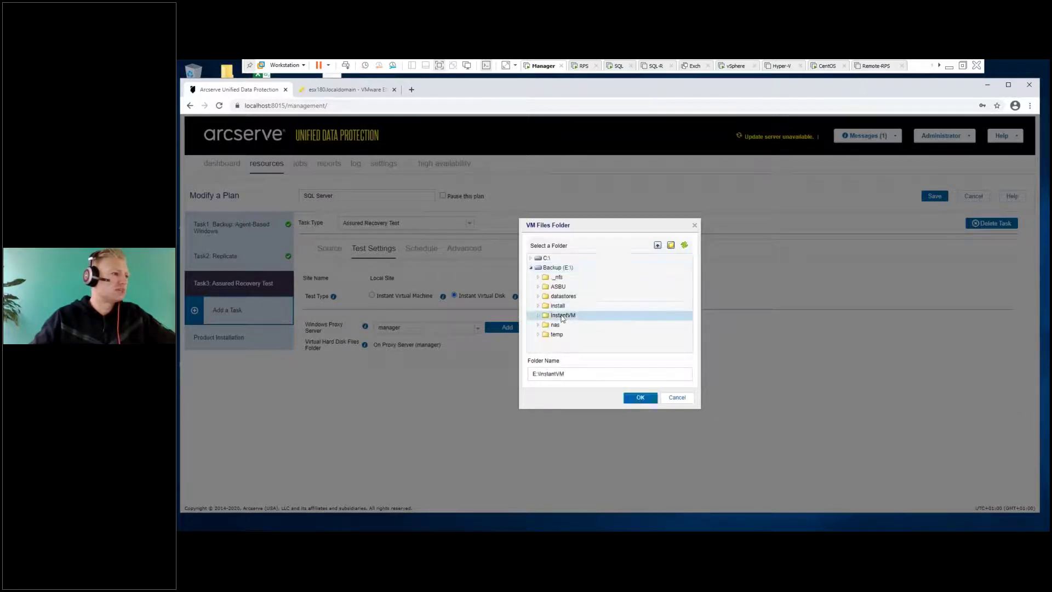
pyautogui.click(633, 396)
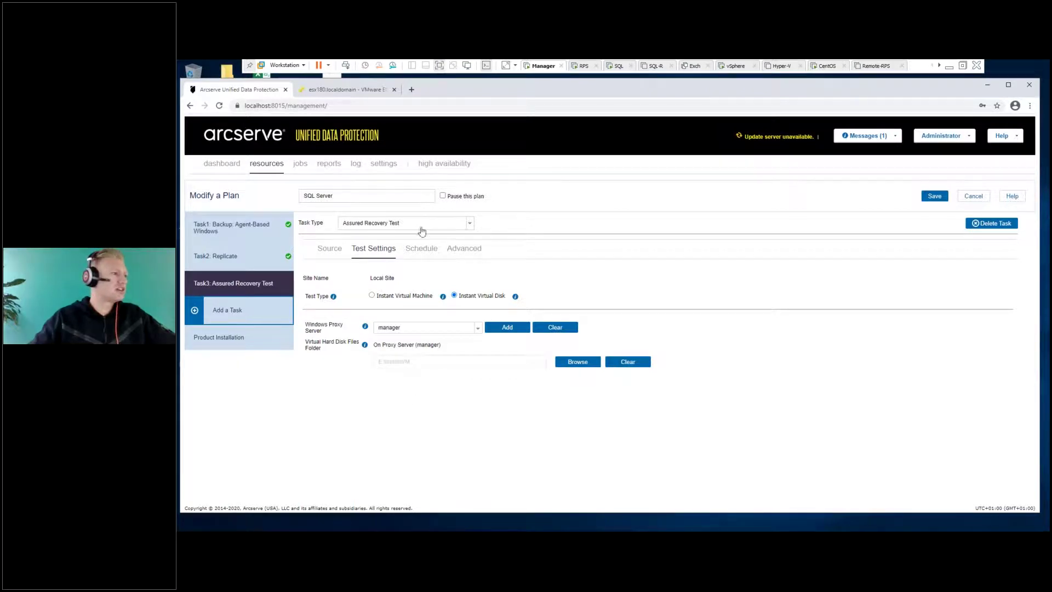
# - Review the test's schedule, enable the check disk command as a check point and save the SQL Server plan
pyautogui.click(420, 250)
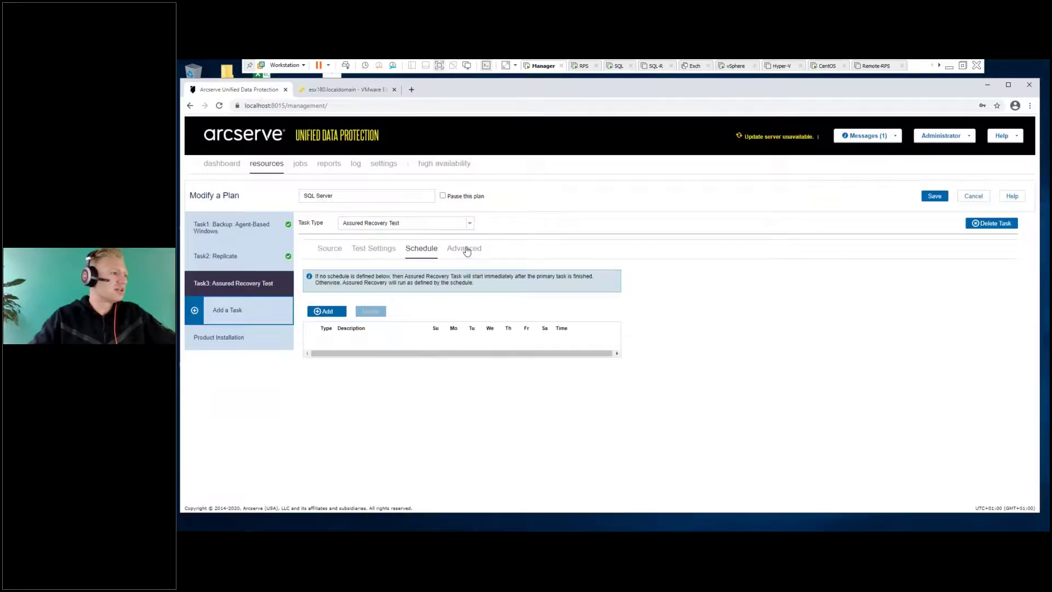
pyautogui.click(467, 251)
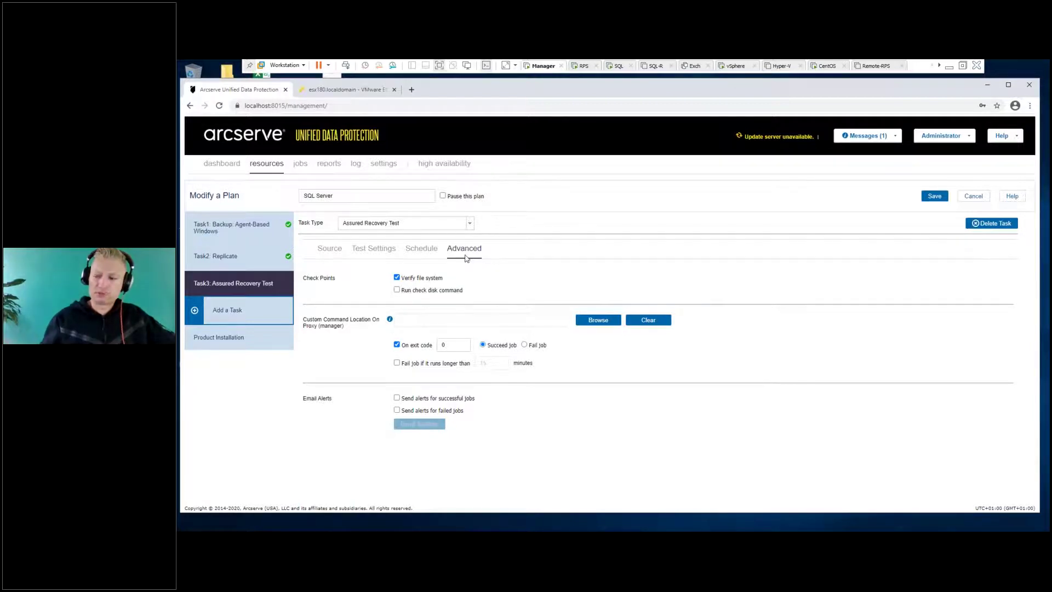
pyautogui.click(396, 290)
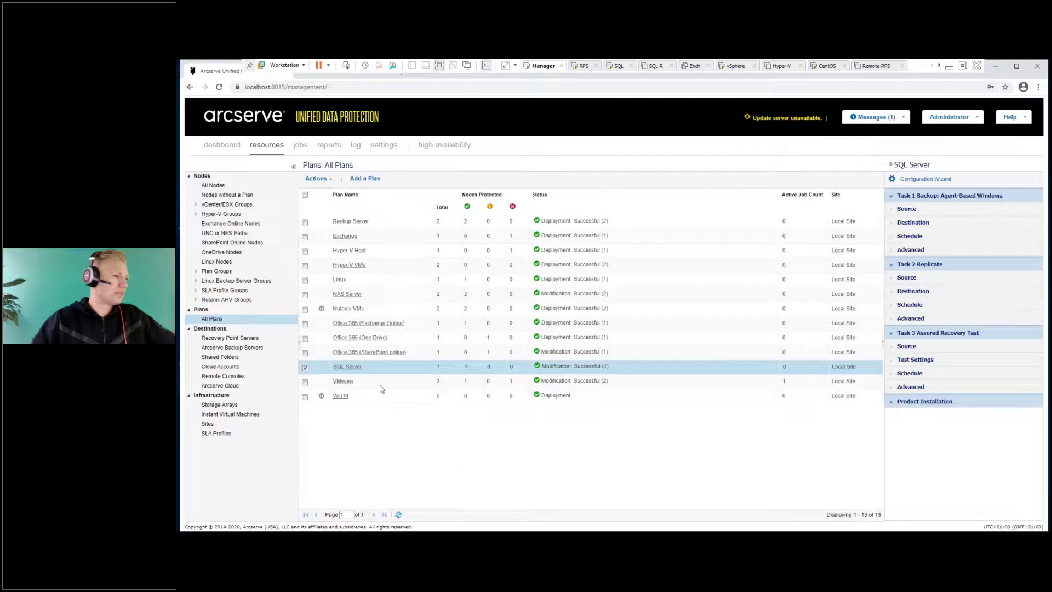
# - Run the SQL Server plan's AR Task1-Instant Virtual Disk test now with the most recent recovery point, and deselect the plan
pyautogui.rightClick(343, 370)
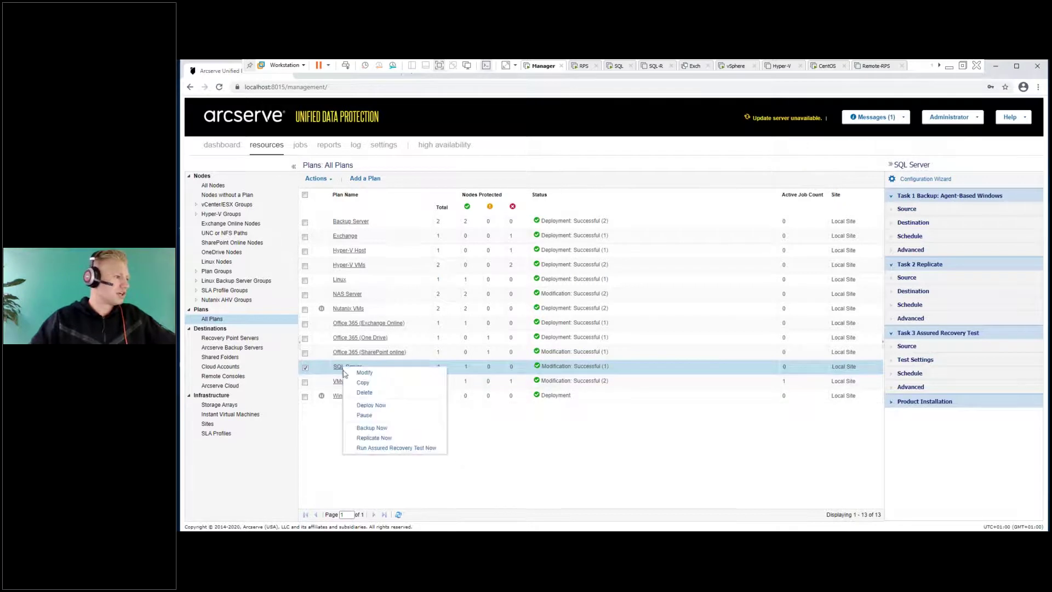
pyautogui.click(377, 449)
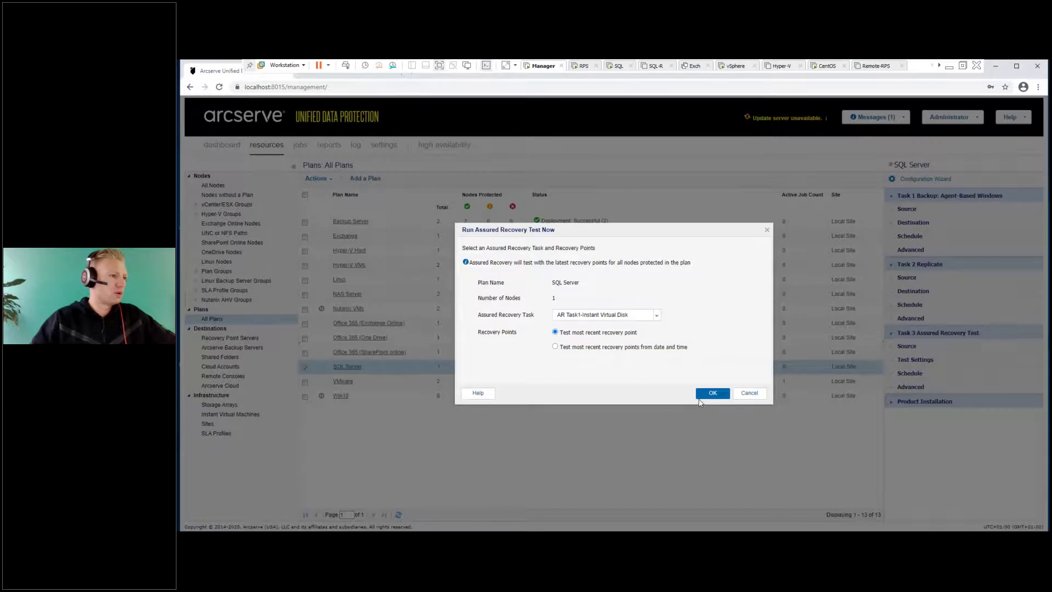
pyautogui.click(705, 394)
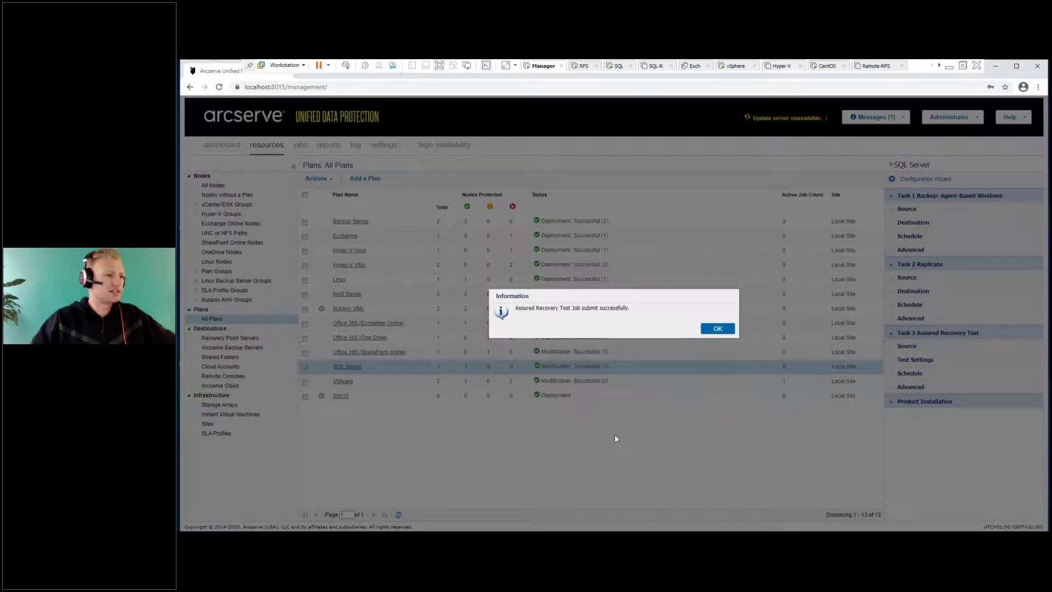
pyautogui.click(702, 338)
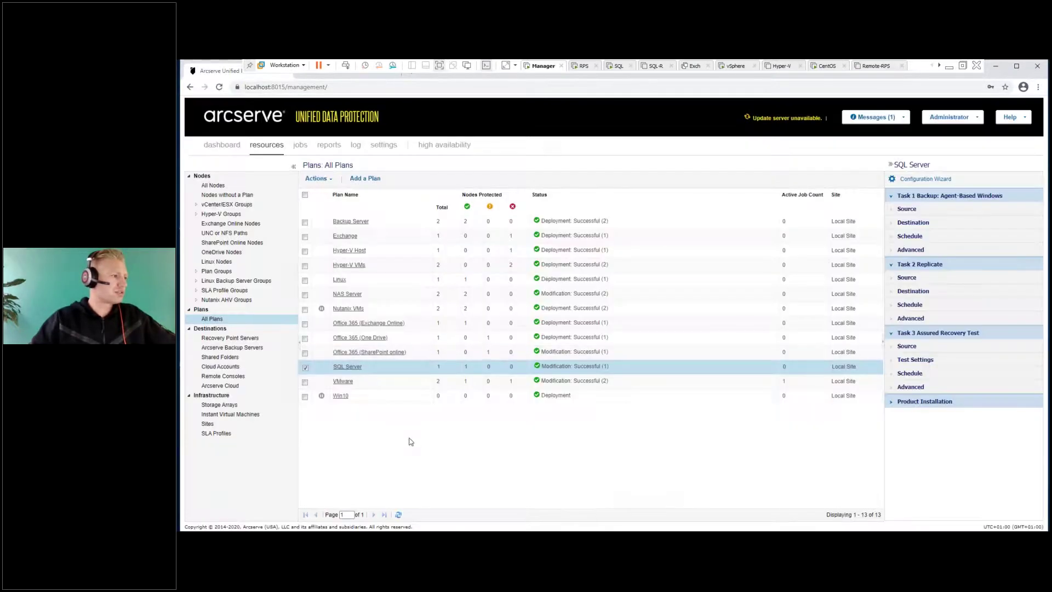
pyautogui.click(305, 368)
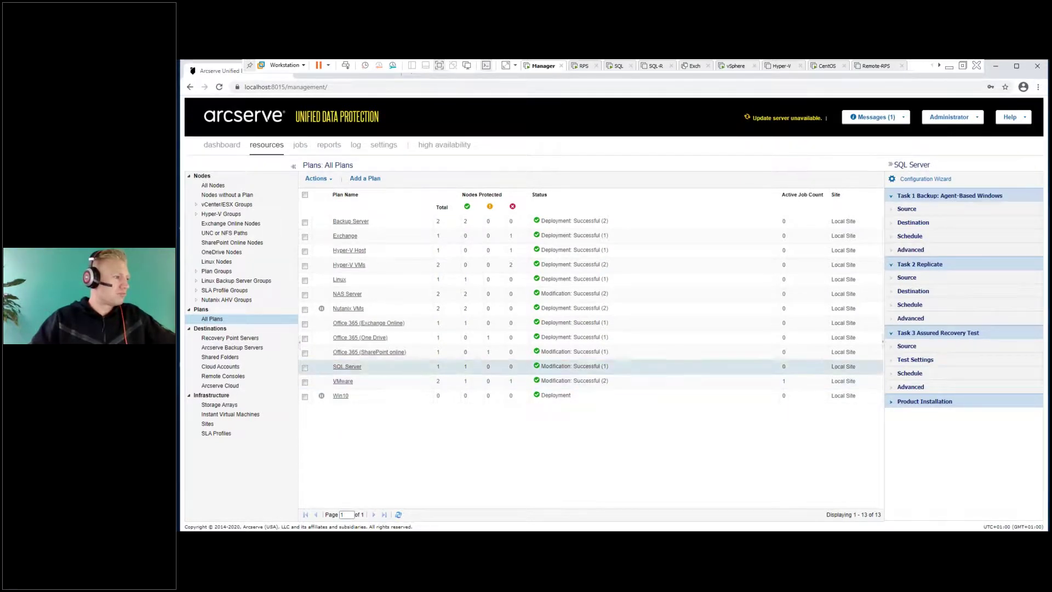
# - Check the jobs in progress, and open the E:\InstantVM folder in File Explorer with its full folder names readable
pyautogui.click(308, 146)
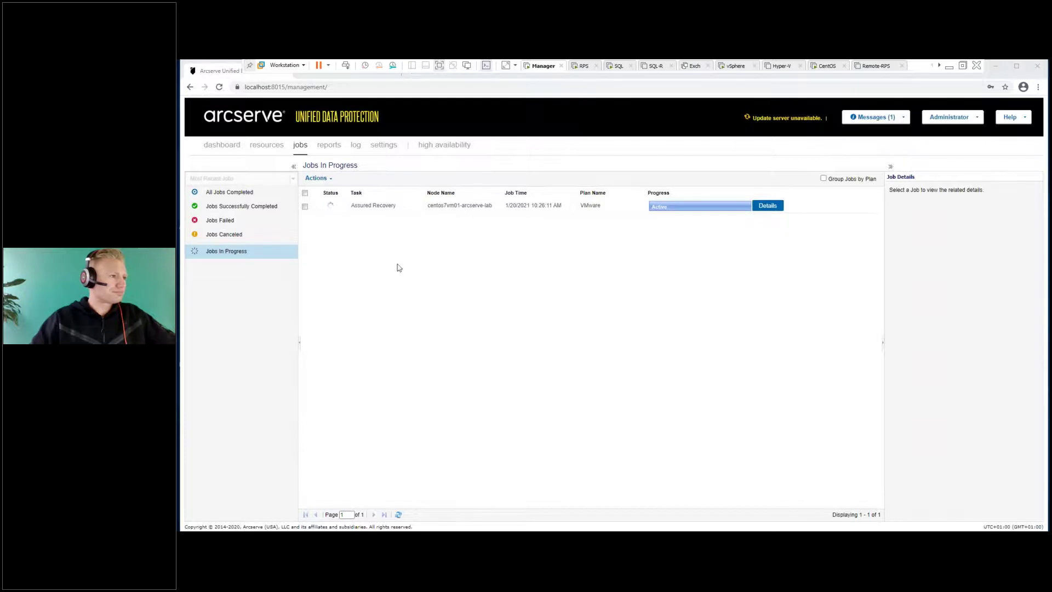
pyautogui.press('super+e')
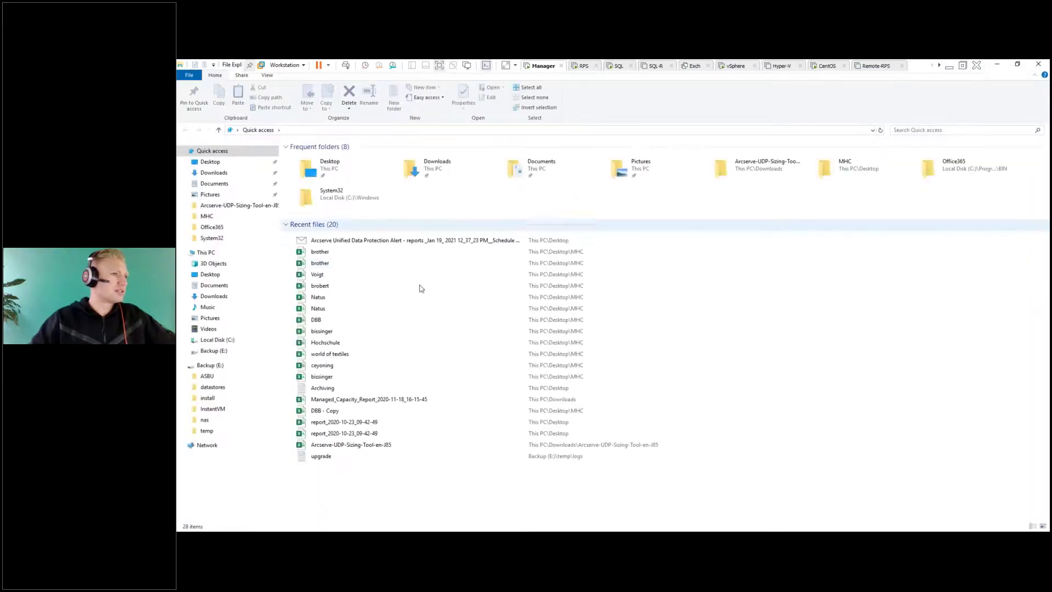
pyautogui.click(223, 349)
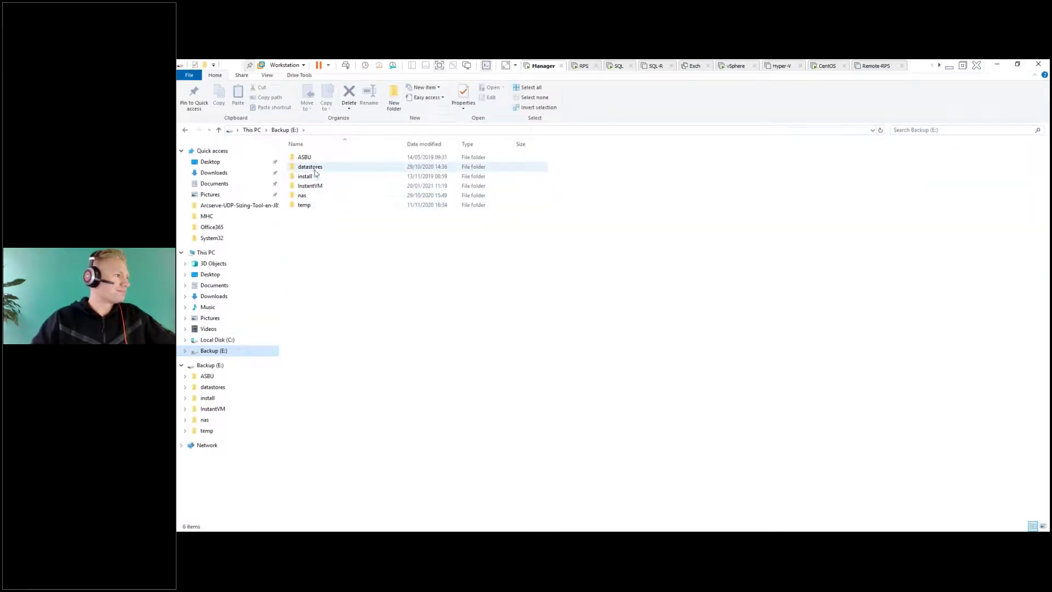
pyautogui.click(316, 186)
pyautogui.doubleClick(315, 185)
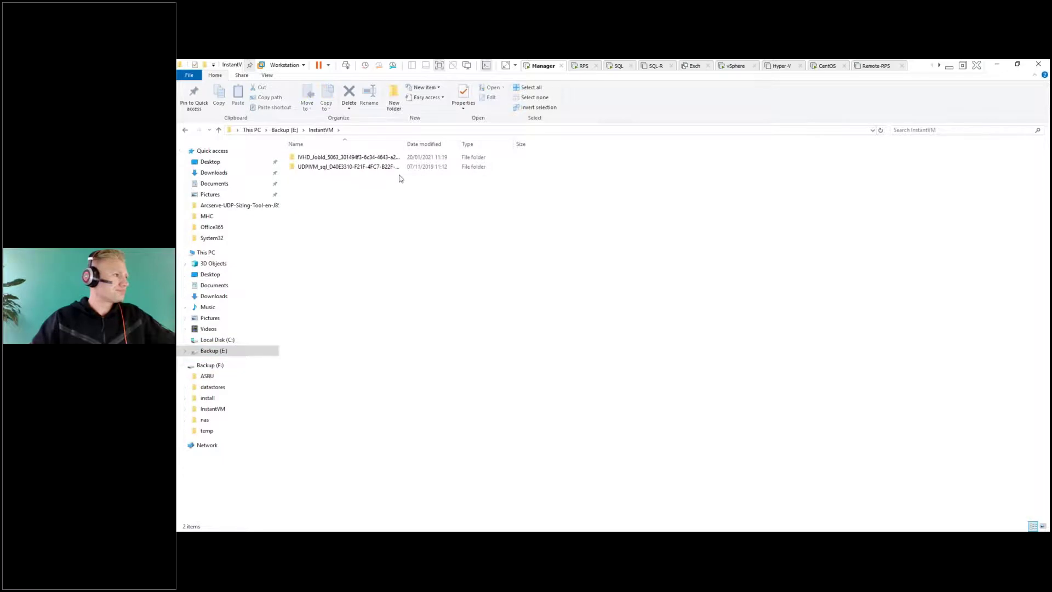
pyautogui.moveTo(405, 143); pyautogui.dragTo(498, 143)
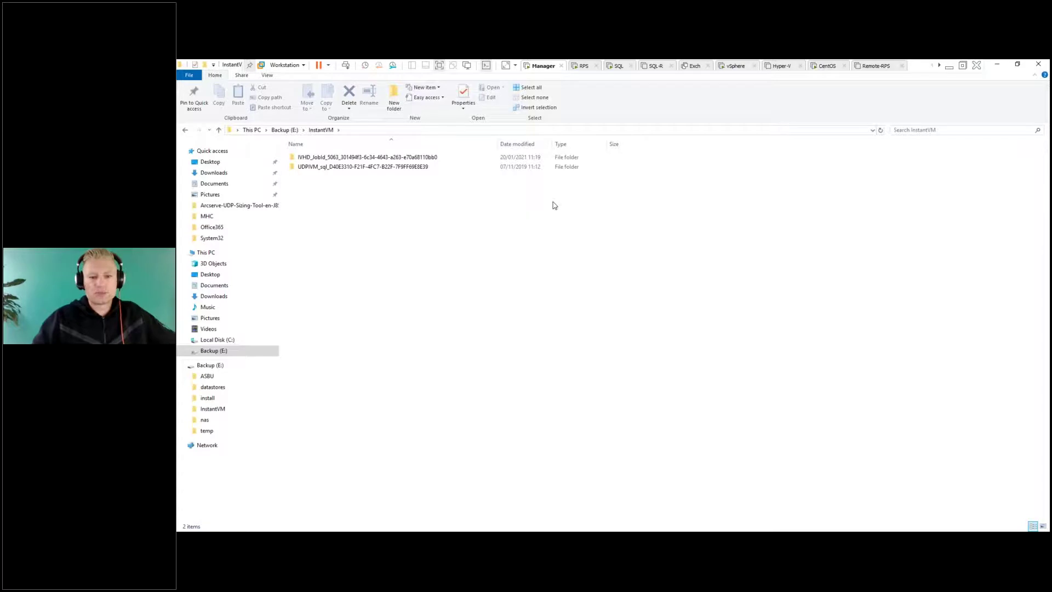
# - Place a smaller File Explorer window over the job list, examine the IVHD_JobId_5063 folder's disk files and return to the jobs in progress
pyautogui.click(1018, 65)
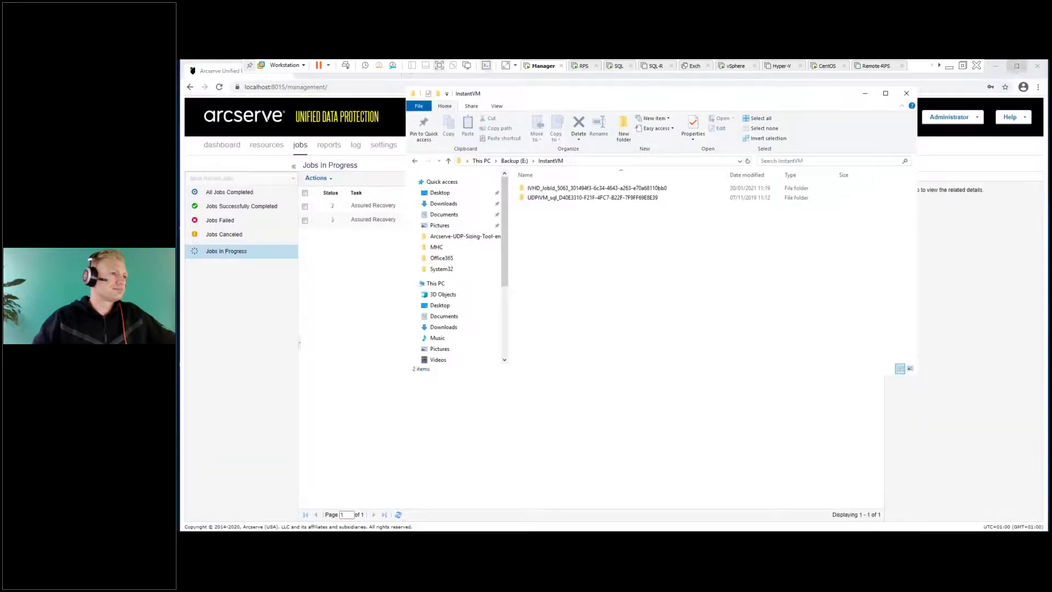
pyautogui.moveTo(748, 95); pyautogui.dragTo(829, 187)
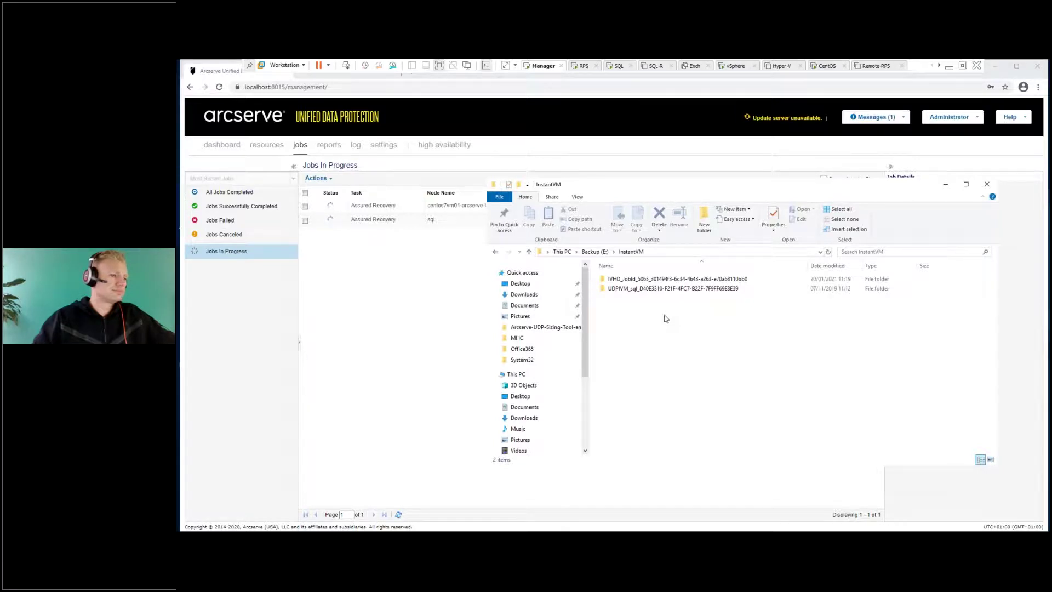
pyautogui.doubleClick(624, 280)
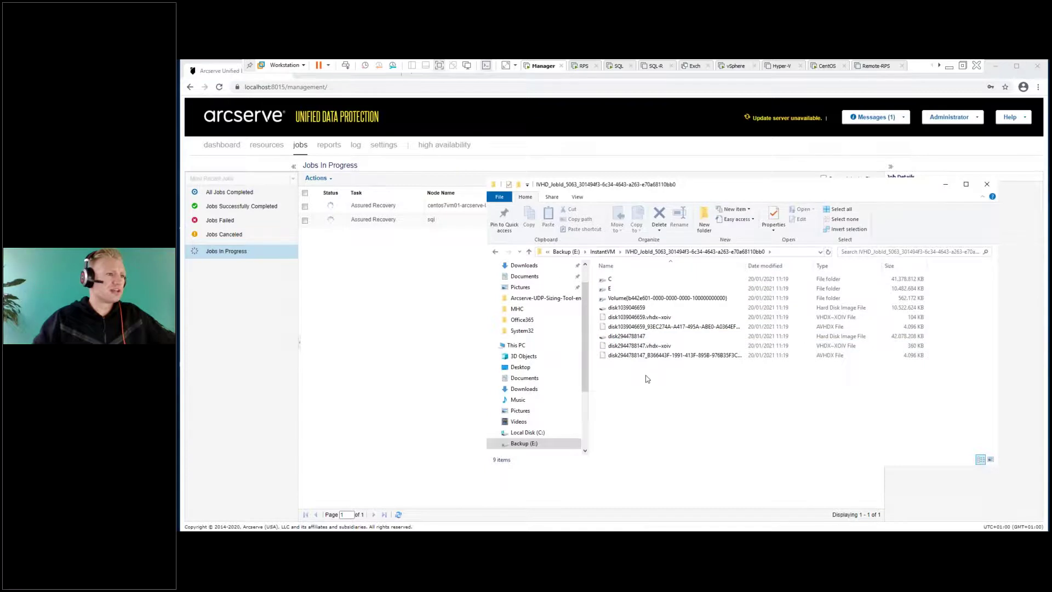
pyautogui.click(410, 292)
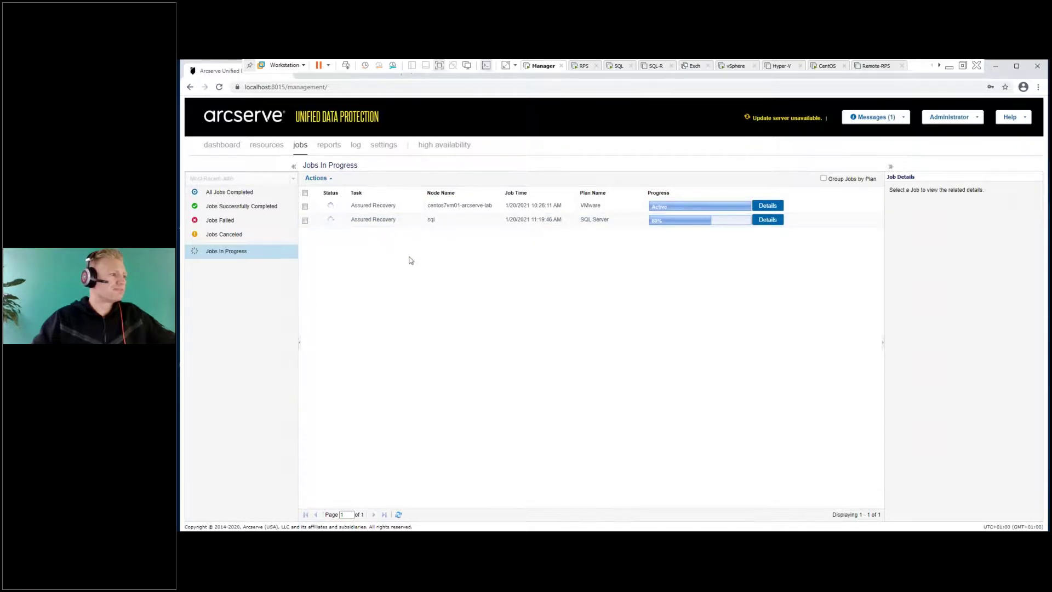
# - Try adding an Assured Recovery Test task with Latest Recovery Points to the NAS Server plan, inspect its test settings and discard the changes
pyautogui.click(275, 147)
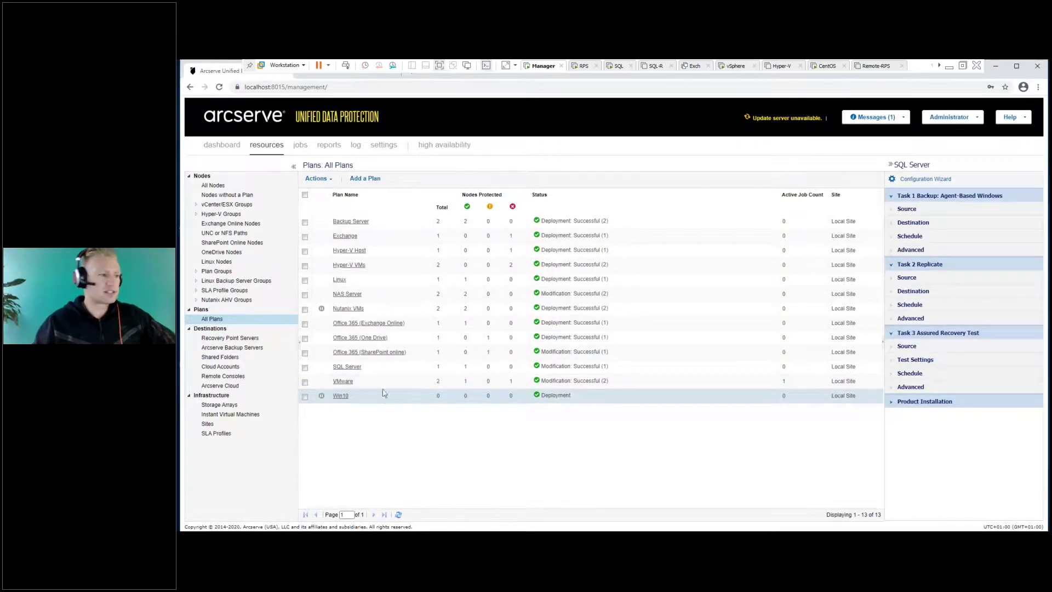
pyautogui.click(347, 294)
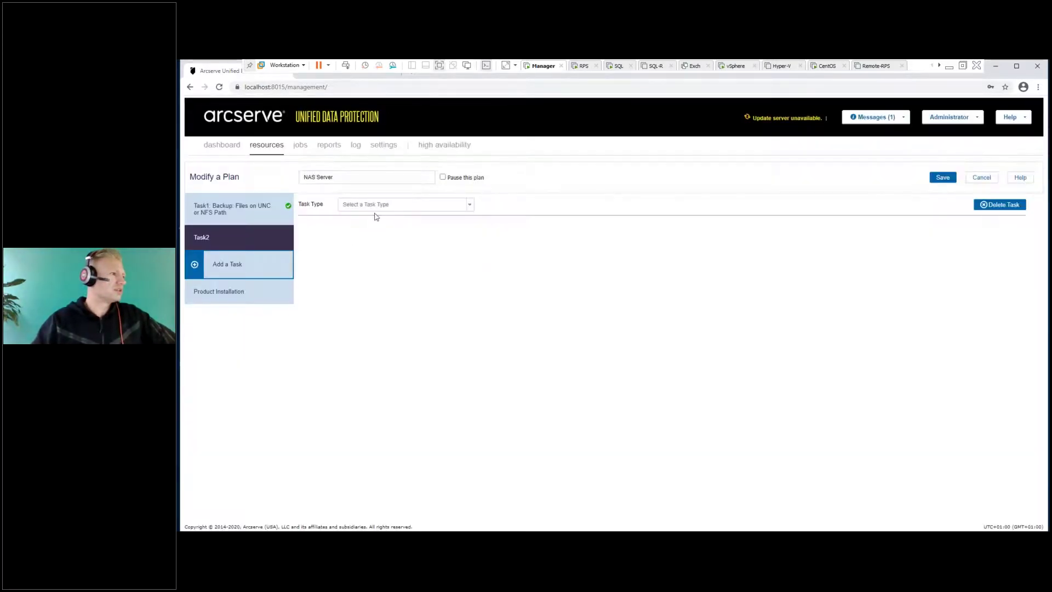
pyautogui.click(376, 208)
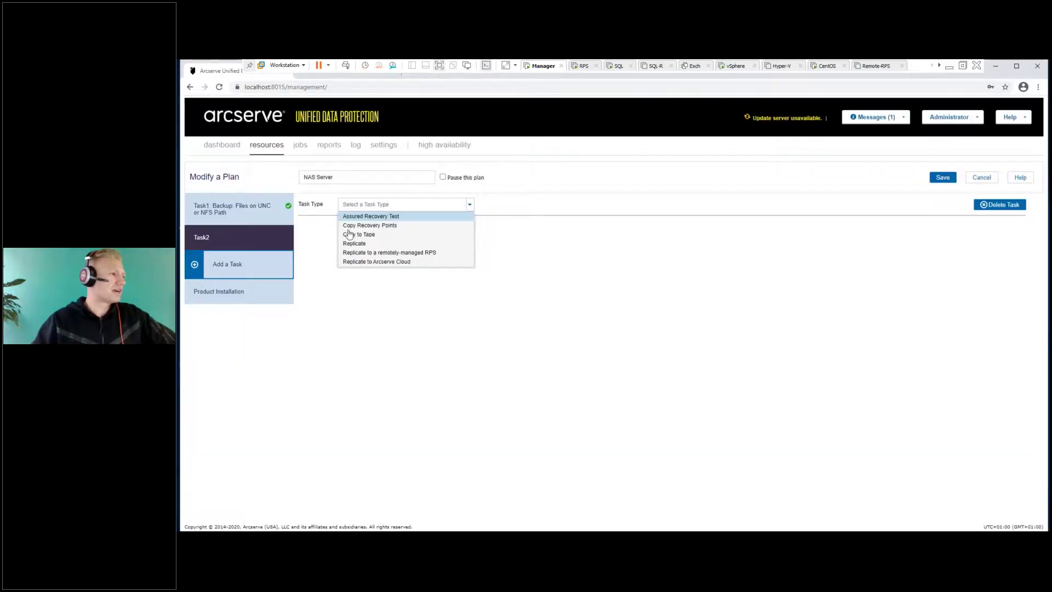
pyautogui.click(371, 216)
pyautogui.click(310, 308)
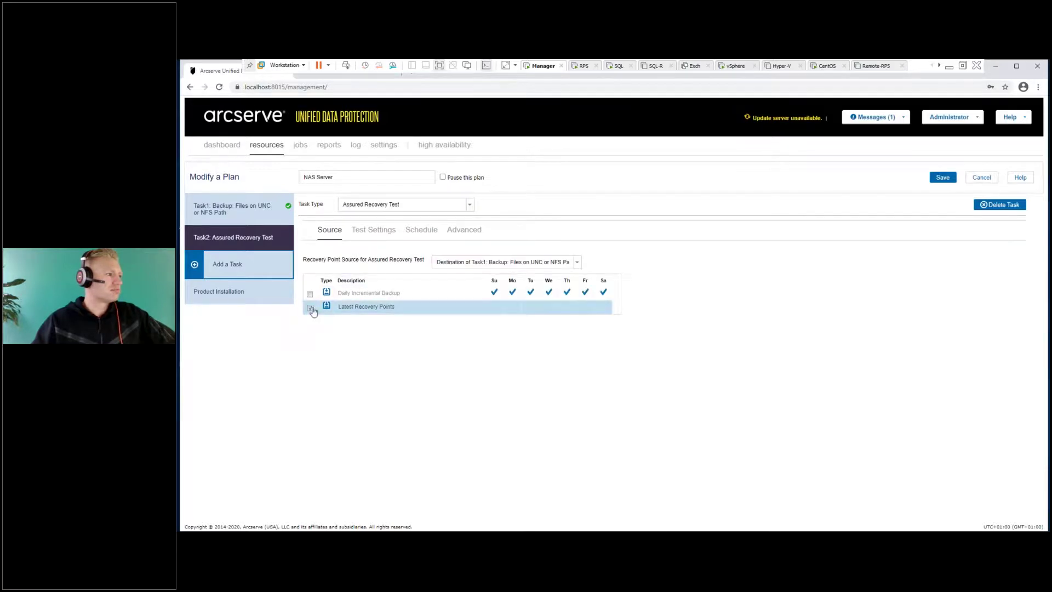
pyautogui.click(367, 232)
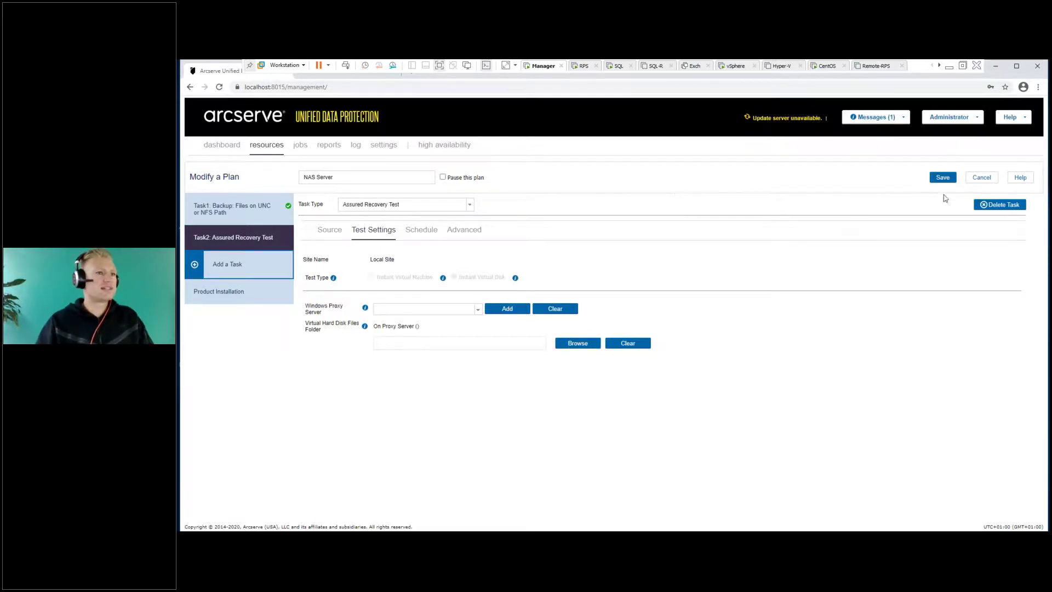
pyautogui.click(981, 178)
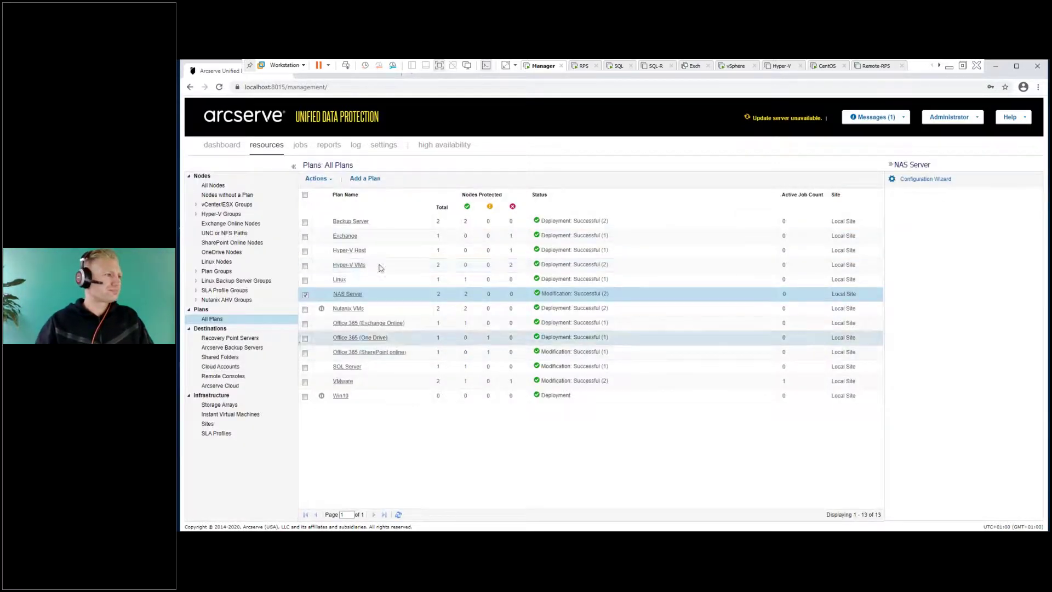
# - Start a new scheduled report email and name the schedule ASR
pyautogui.click(325, 148)
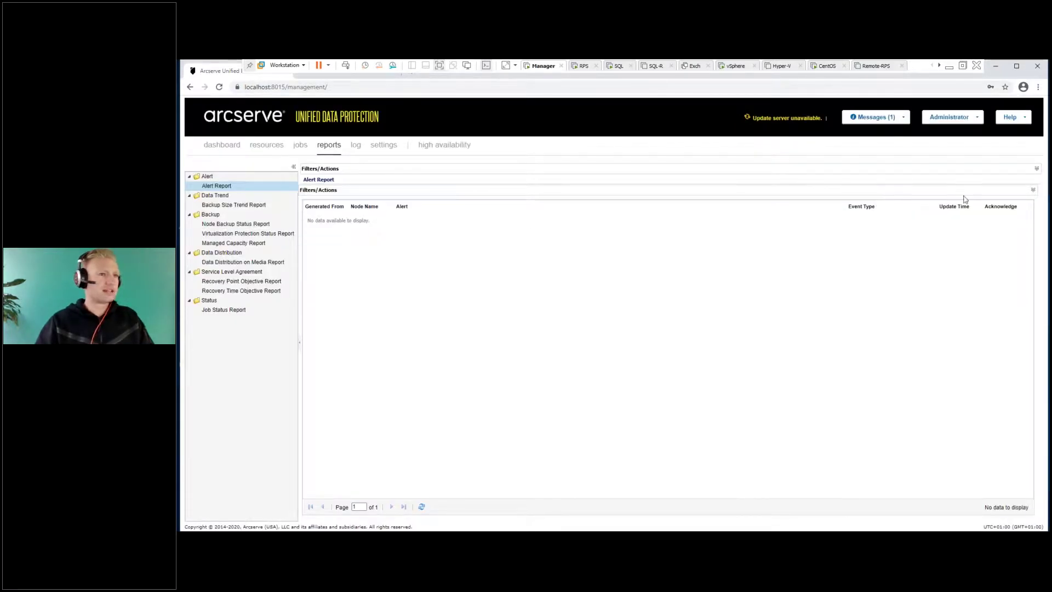
pyautogui.click(1037, 170)
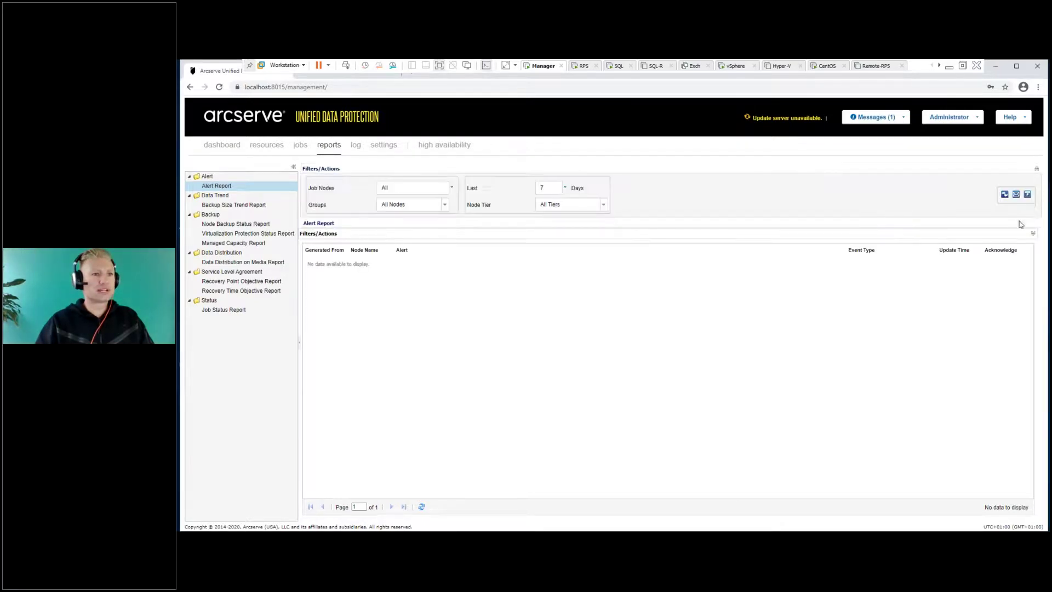
pyautogui.click(1017, 195)
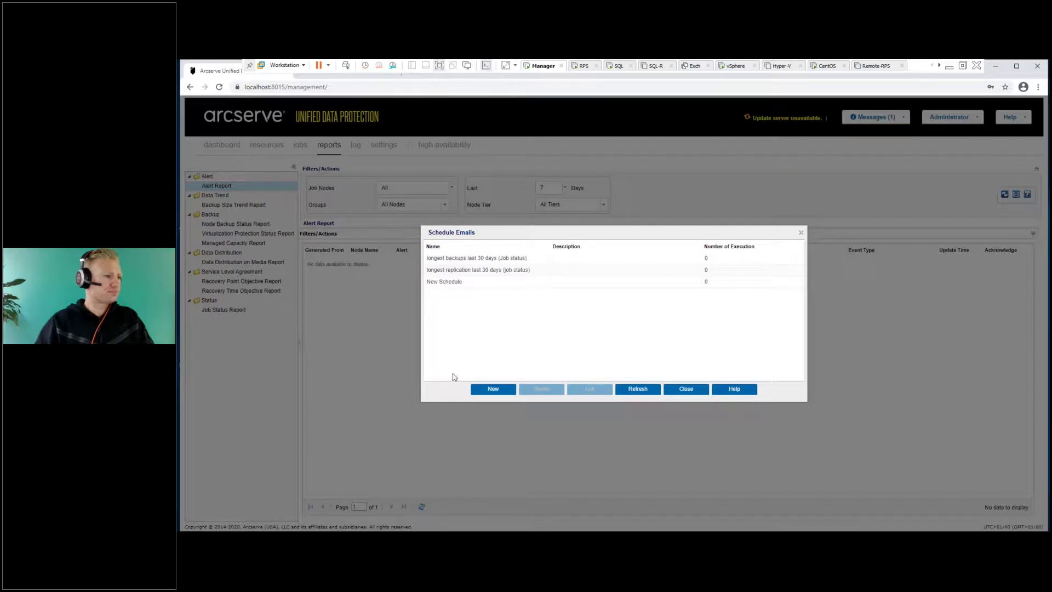
pyautogui.click(492, 389)
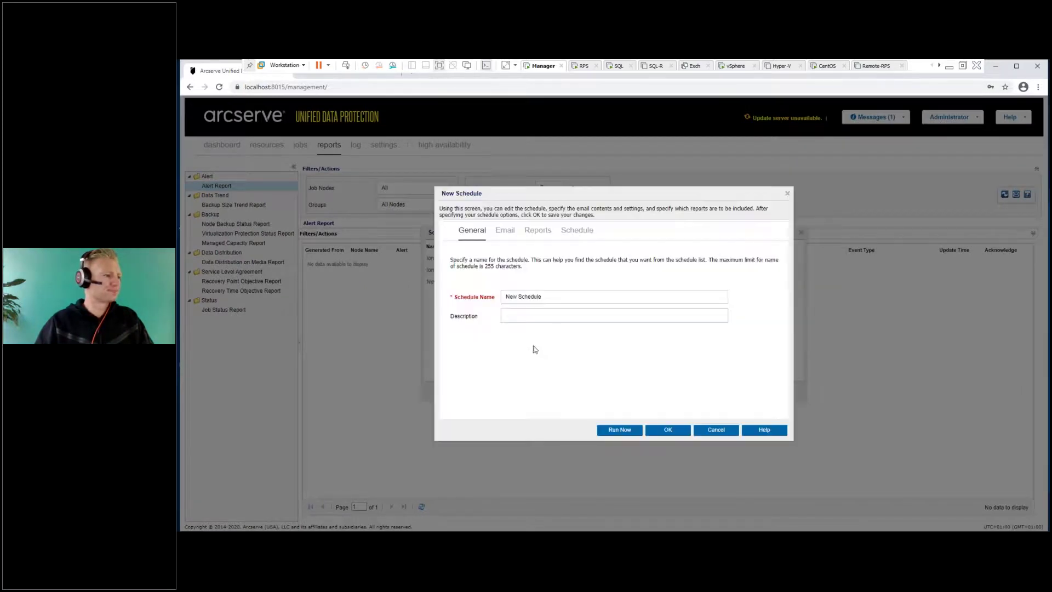
pyautogui.moveTo(545, 296); pyautogui.dragTo(456, 297)
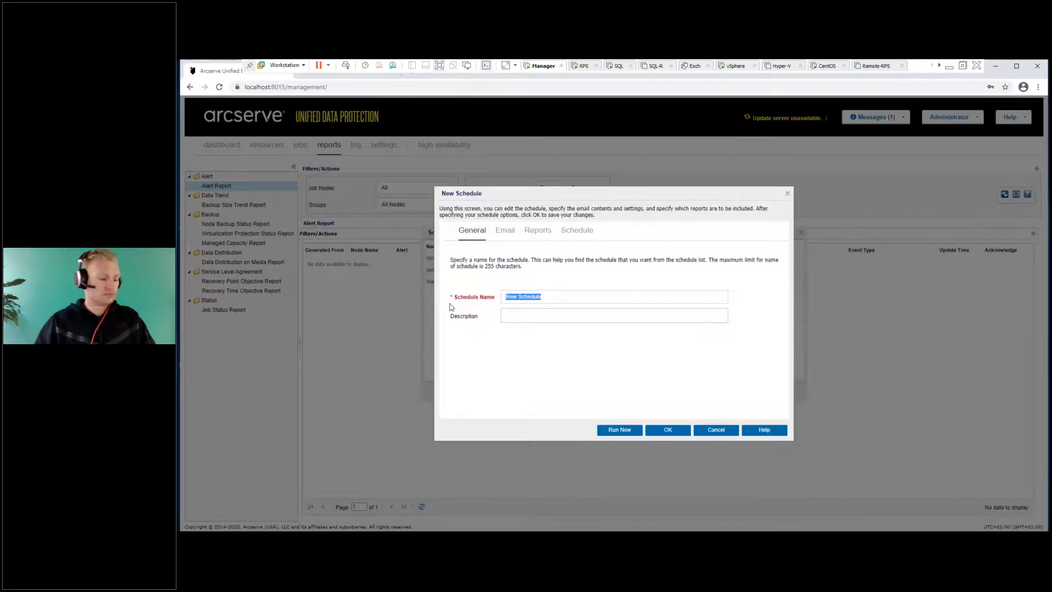
pyautogui.write('ASR')
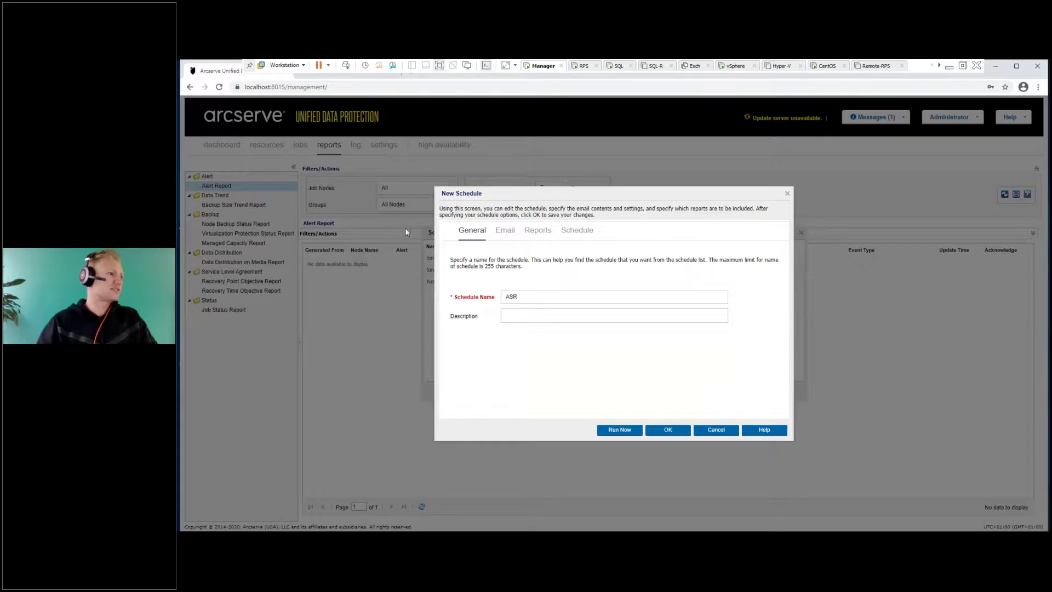
# - Attach the report data to the scheduled email as PDF, HTML and CSV
pyautogui.click(505, 231)
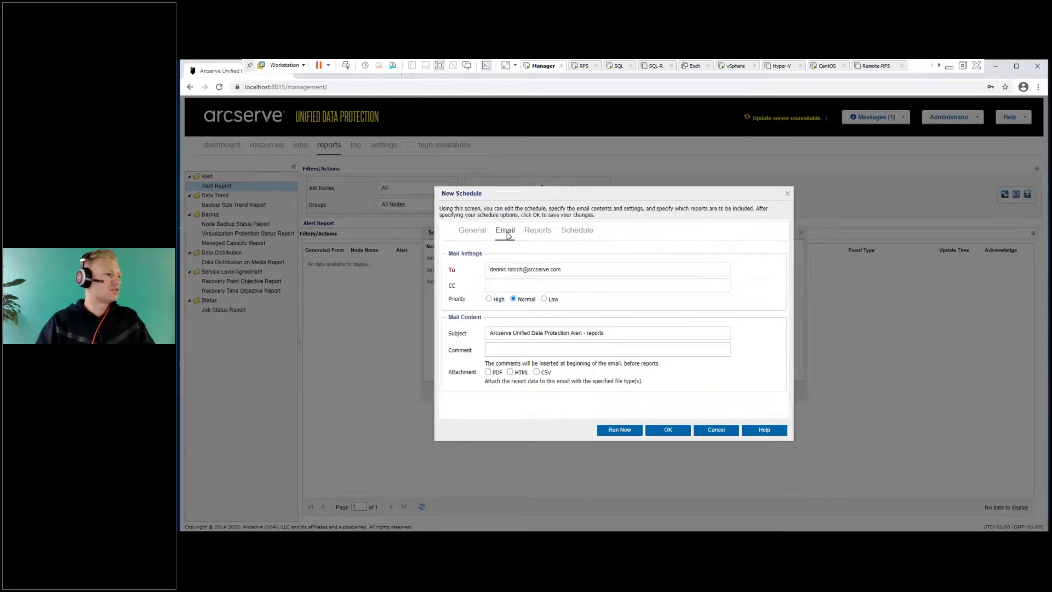
pyautogui.click(489, 374)
pyautogui.click(510, 373)
pyautogui.click(536, 373)
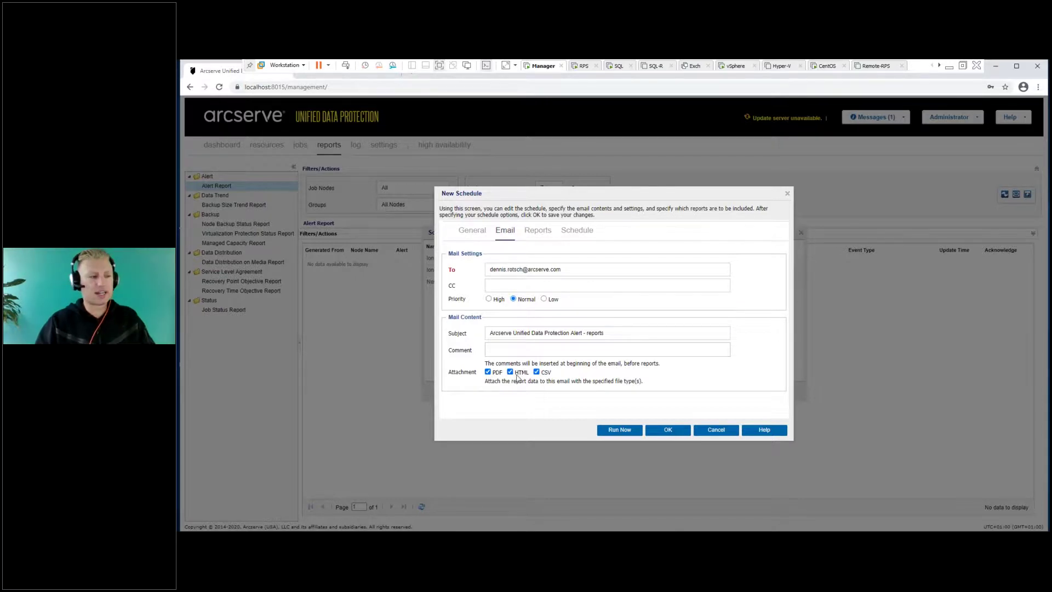
# - Include the Recovery Time Objective Report in the scheduled email, review its repeat settings and close the schedule dialogs without saving
pyautogui.click(536, 233)
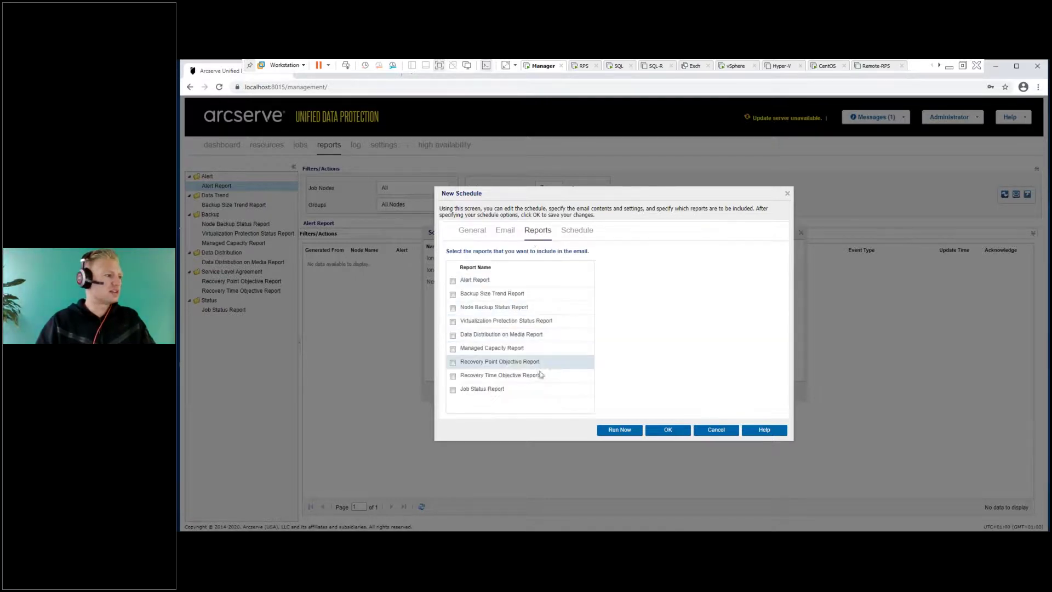
pyautogui.click(453, 377)
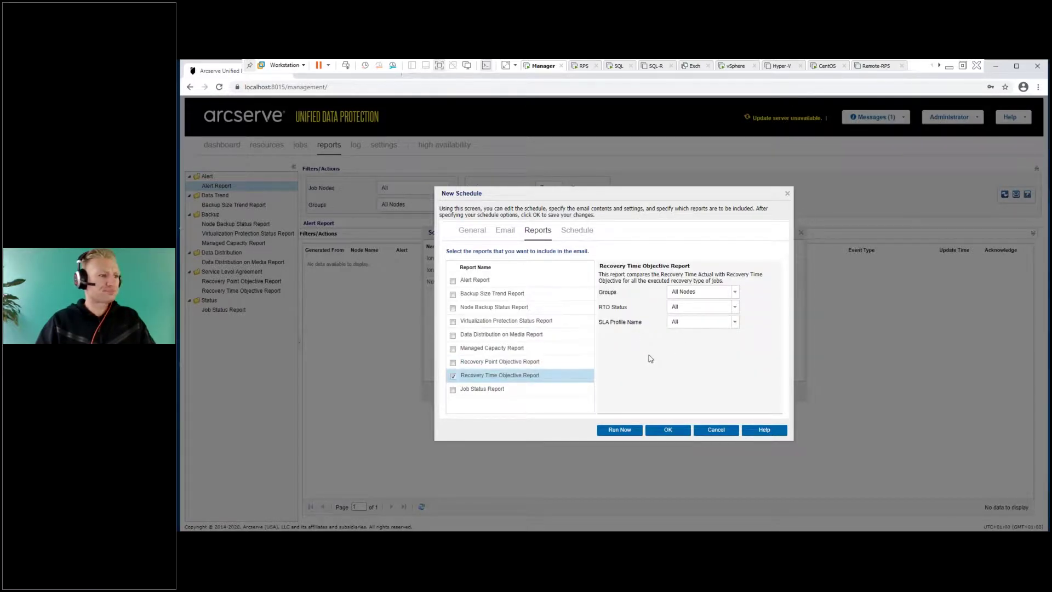
pyautogui.click(577, 231)
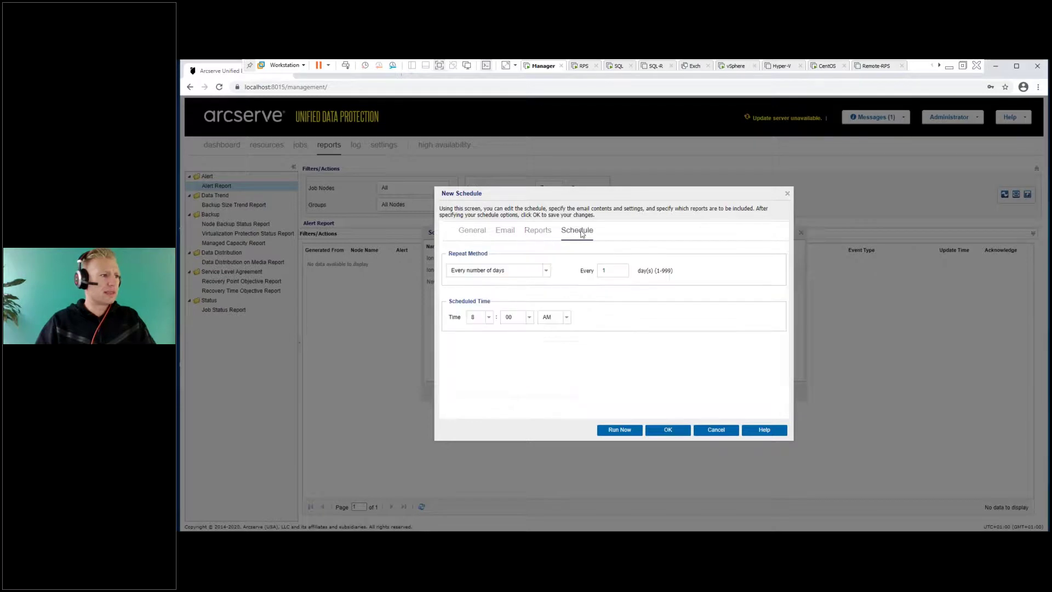
pyautogui.click(544, 234)
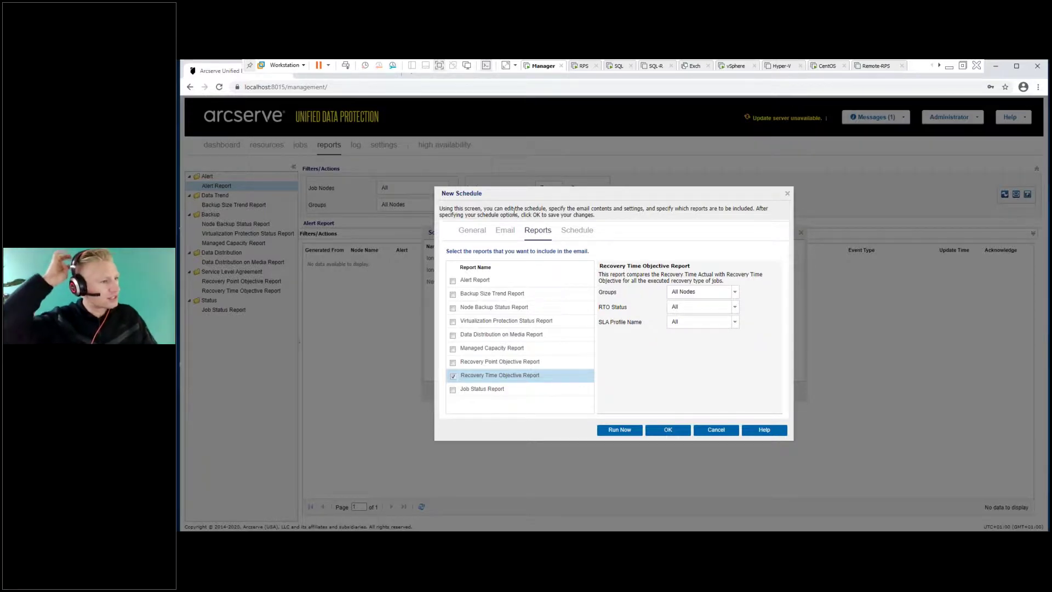
pyautogui.click(788, 194)
pyautogui.click(801, 235)
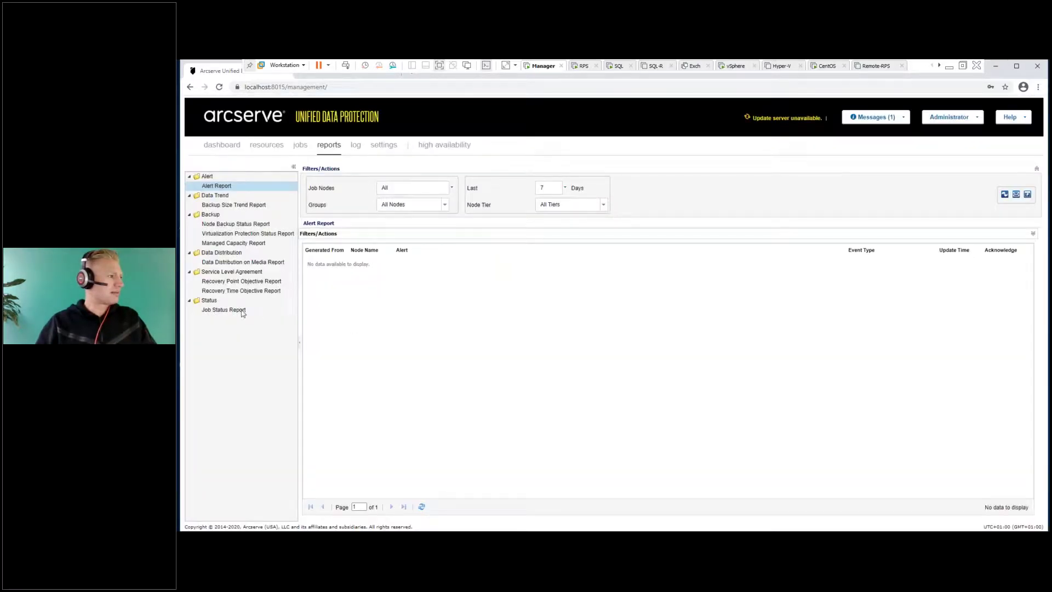
# - Show the Recovery Time Objective Report with its filter options collapsed to examine the RTO compliance per recovery type
pyautogui.click(214, 291)
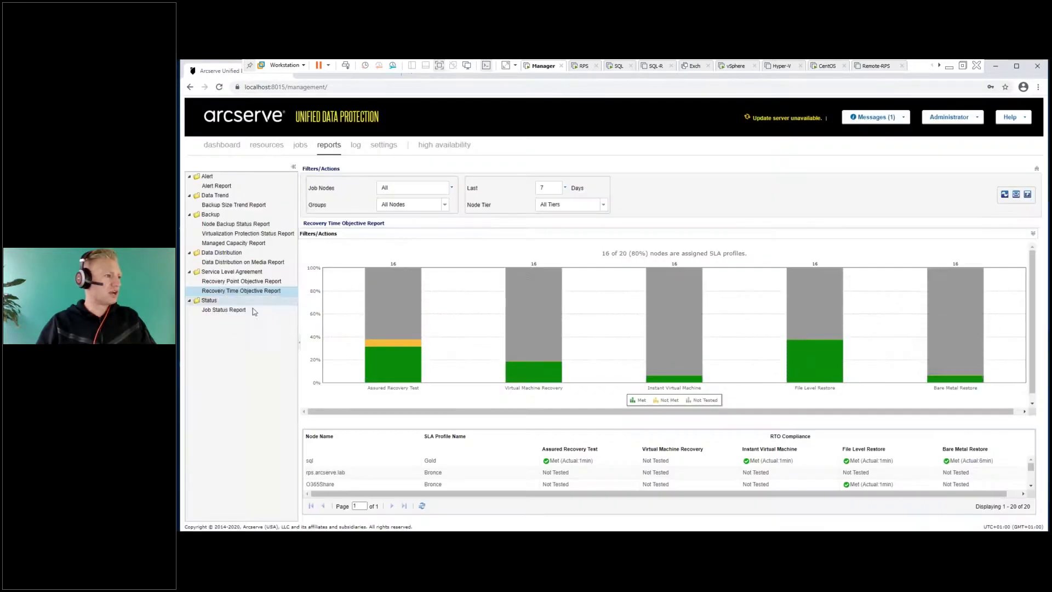
pyautogui.click(1036, 169)
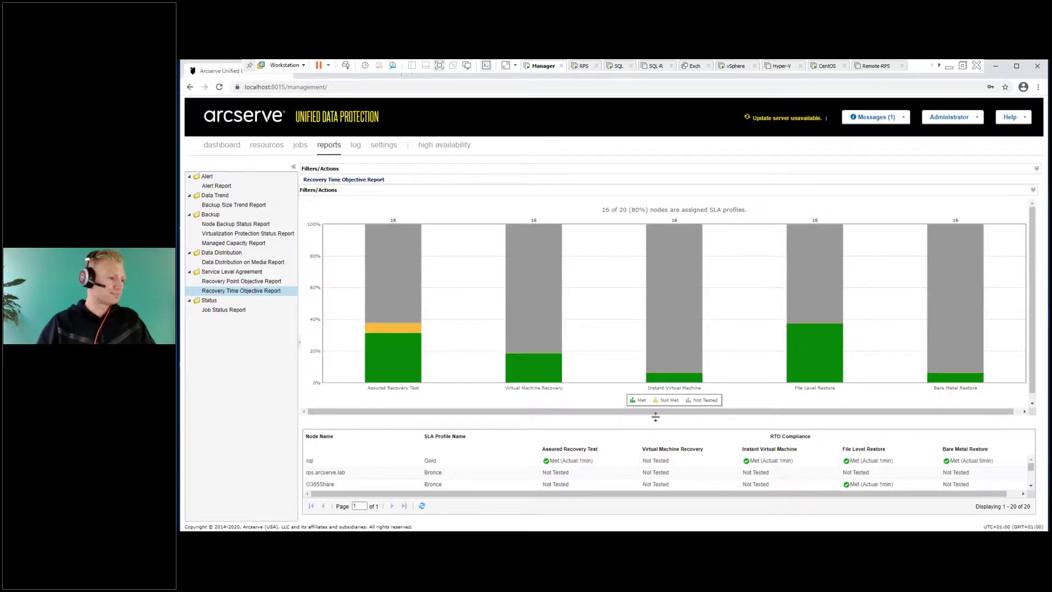
# - Enlarge the node list below the Recovery Time Objective chart and examine each node's RTO compliance per recovery type, starting with the sql node
pyautogui.moveTo(656, 417); pyautogui.dragTo(681, 331)
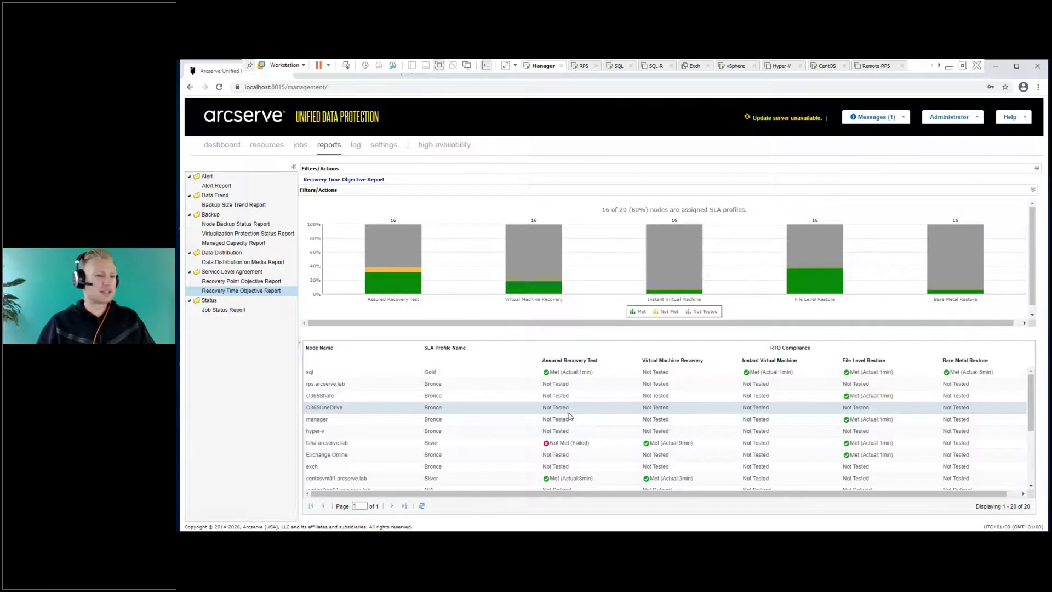
pyautogui.click(556, 375)
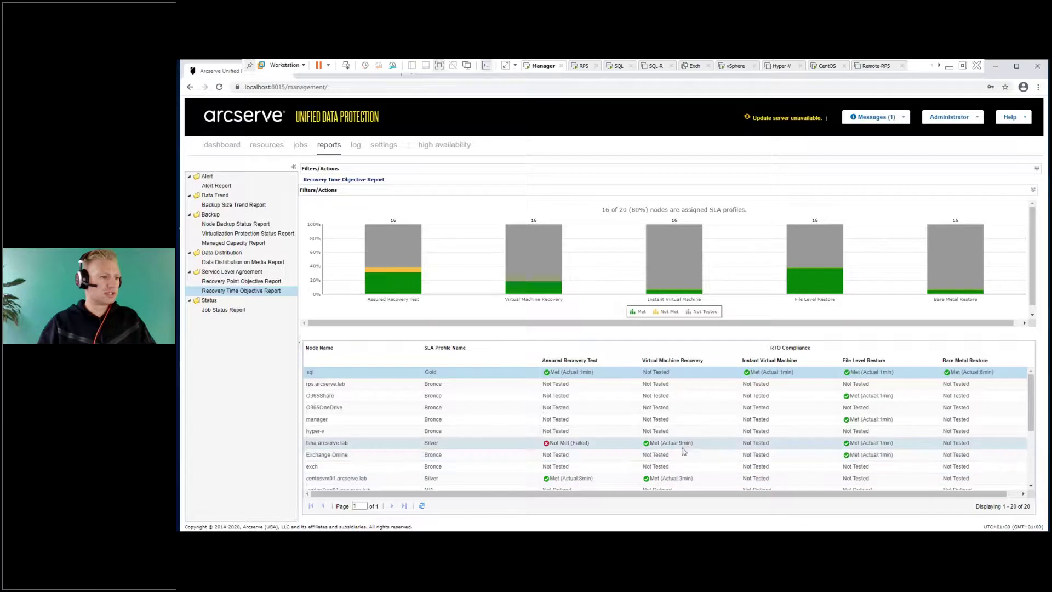
pyautogui.moveTo(1029, 399); pyautogui.dragTo(1026, 450)
pyautogui.scroll(5, 1026, 450)
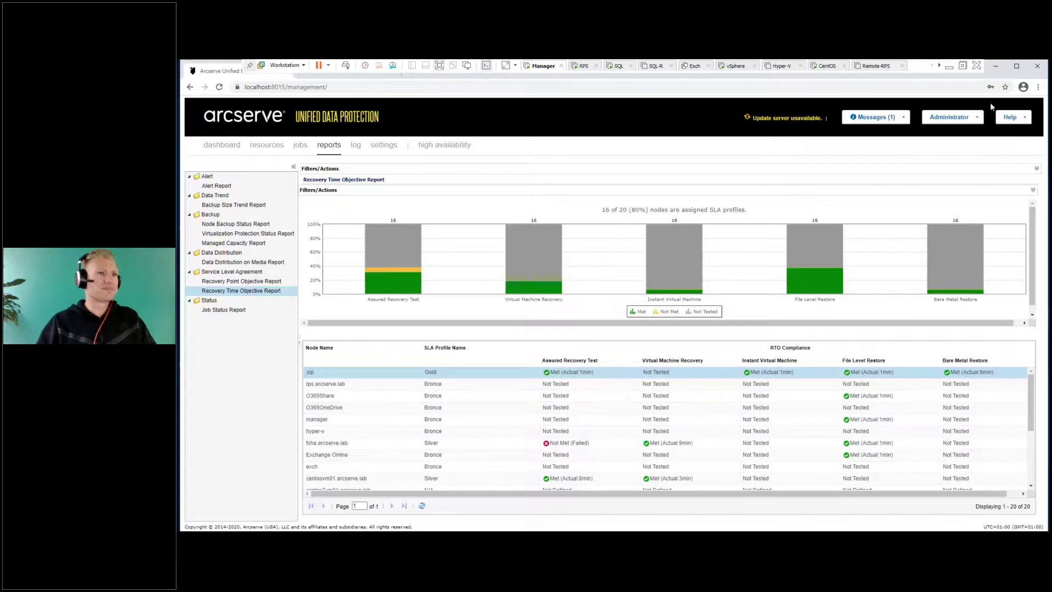
# - Clear the open windows off the desktop and open the saved Arcserve Unified Data Protection Alert reports email in Outlook
pyautogui.click(996, 66)
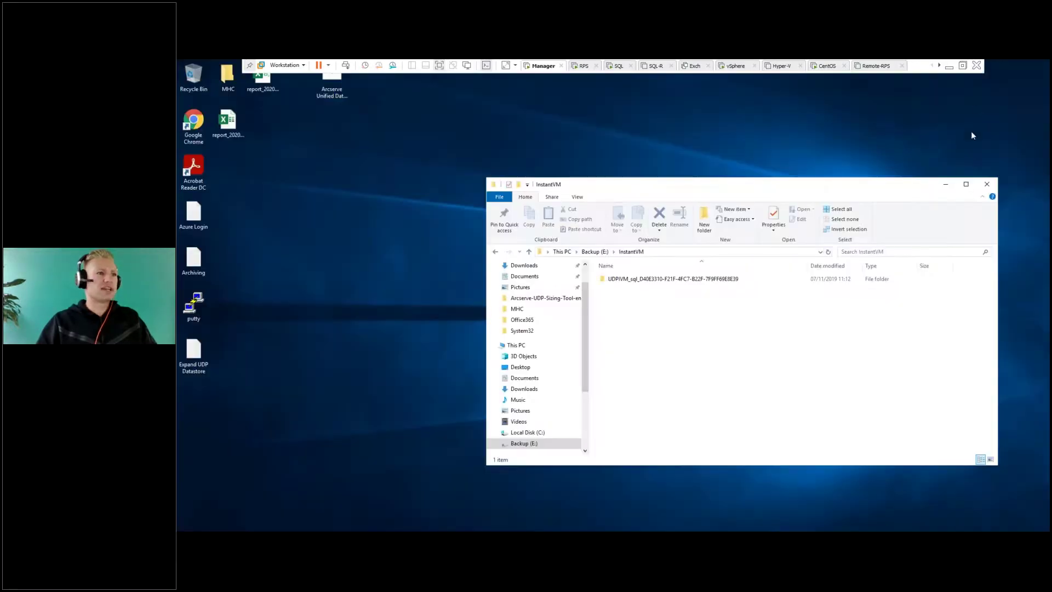
pyautogui.click(946, 184)
pyautogui.moveTo(340, 88); pyautogui.dragTo(394, 184)
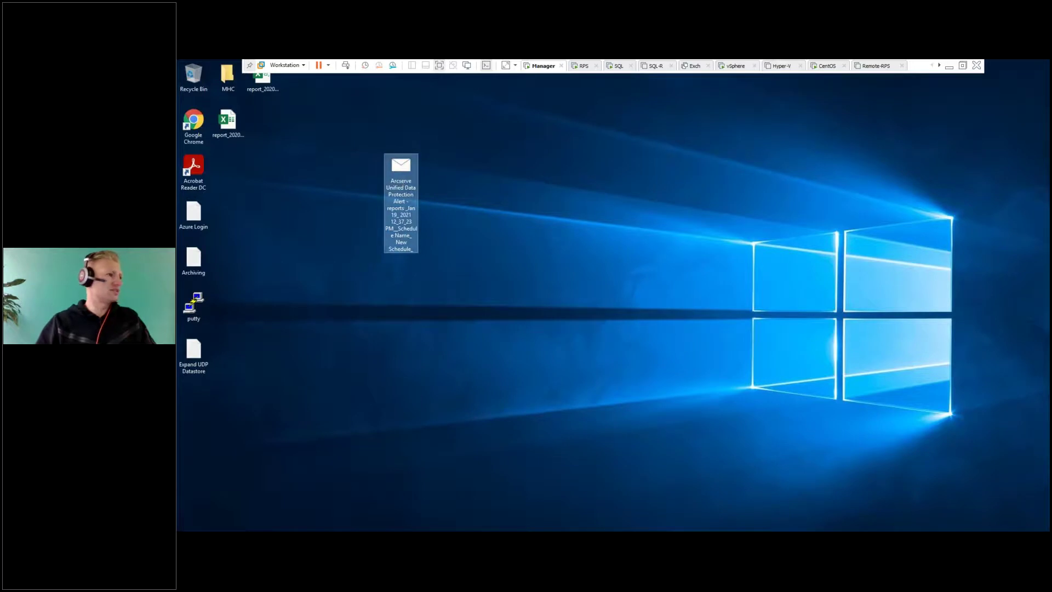
pyautogui.click(612, 280)
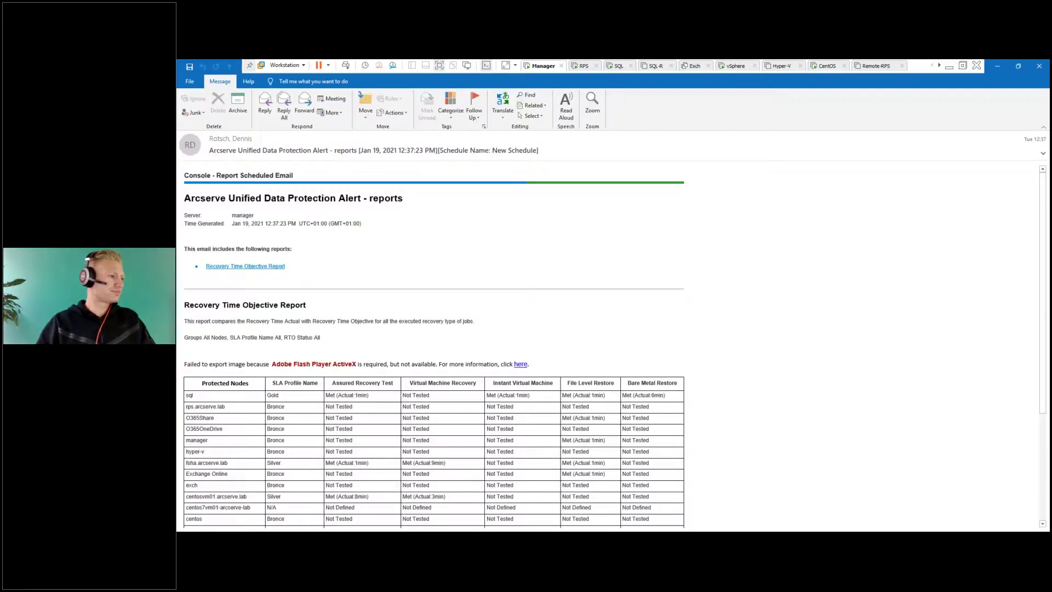